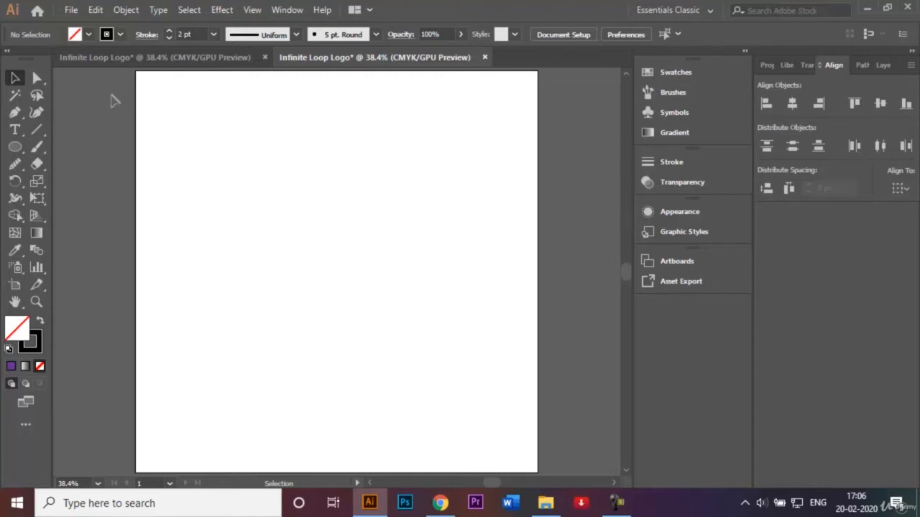
Activate the Ellipse tool and review the fill, stroke weight and Smart Guides settings for drawing
{"action": "left_click", "coordinate": [19, 149]}
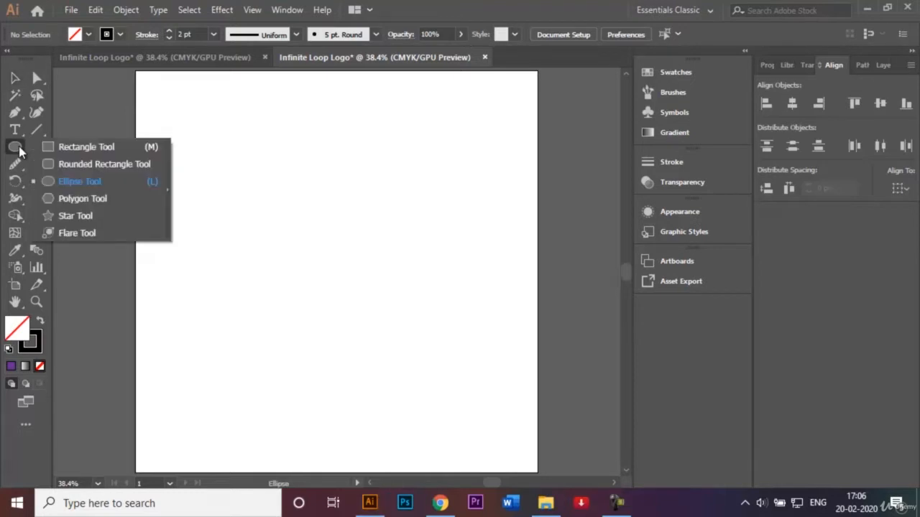
{"action": "left_click", "coordinate": [70, 184]}
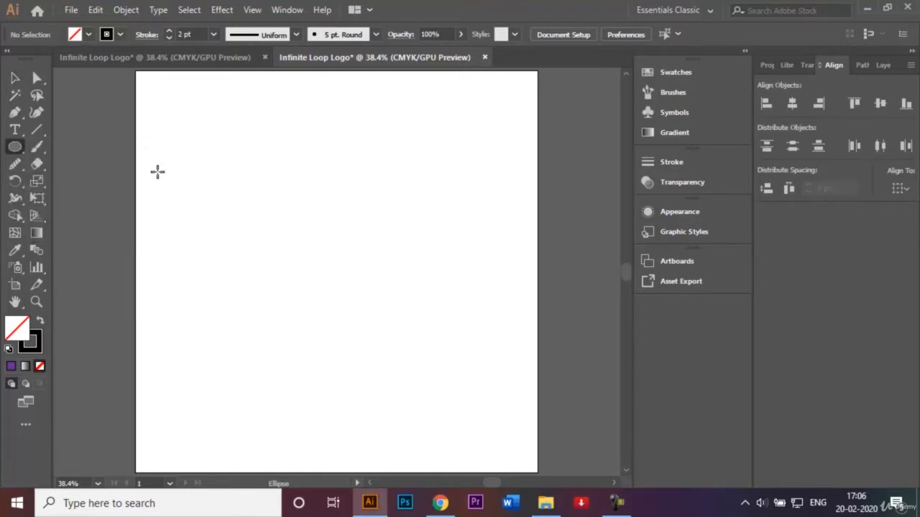
{"action": "left_click", "coordinate": [87, 35]}
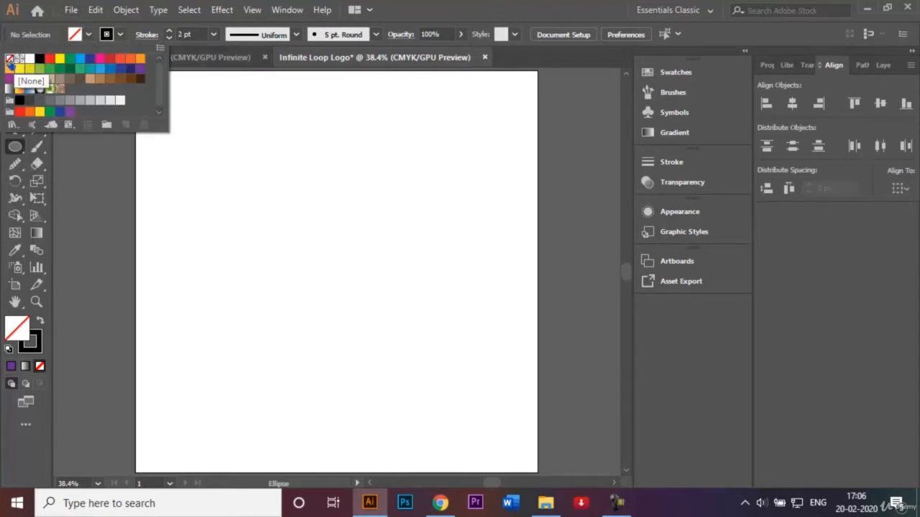
{"action": "left_click", "coordinate": [283, 201]}
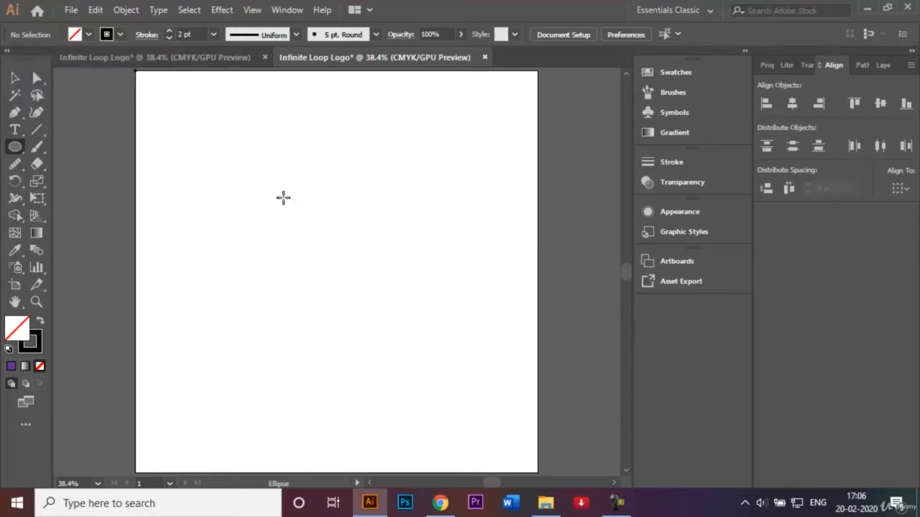
{"action": "left_click", "coordinate": [213, 36]}
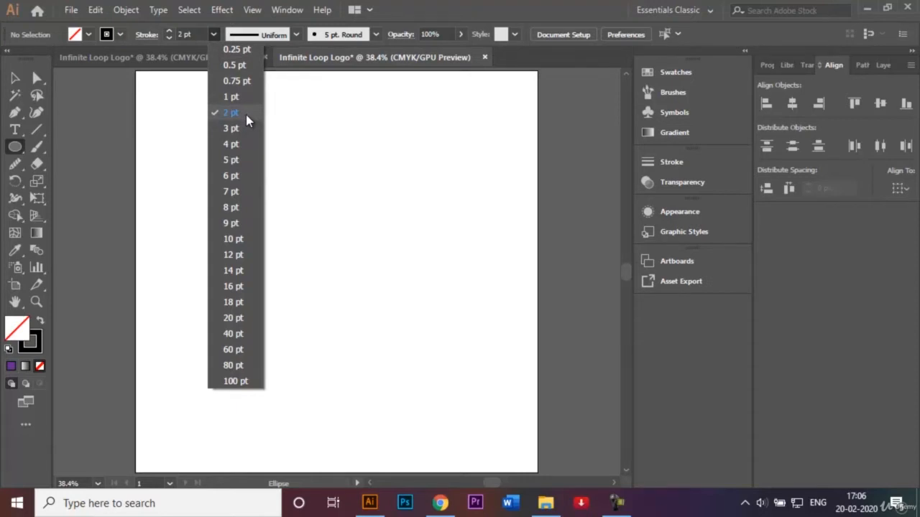
{"action": "left_click", "coordinate": [328, 180]}
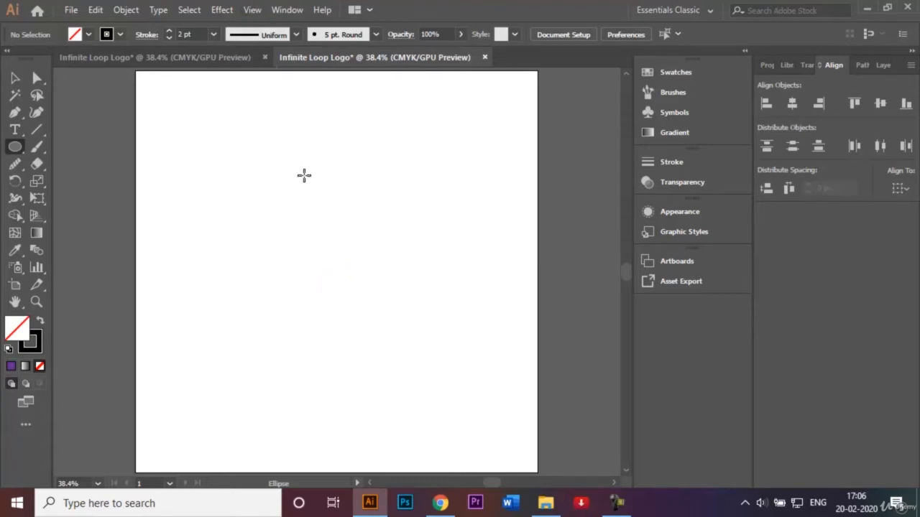
{"action": "left_click", "coordinate": [252, 10]}
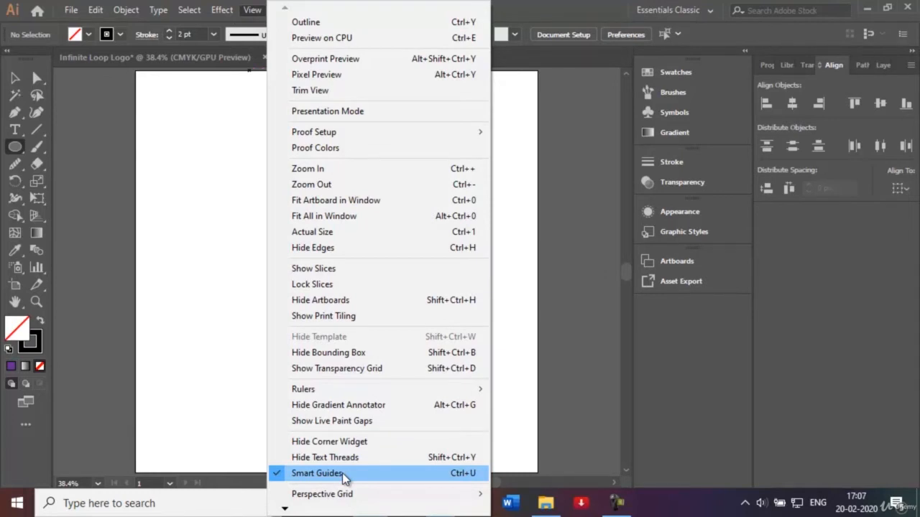
{"action": "left_click", "coordinate": [239, 365]}
{"action": "left_click", "coordinate": [495, 277]}
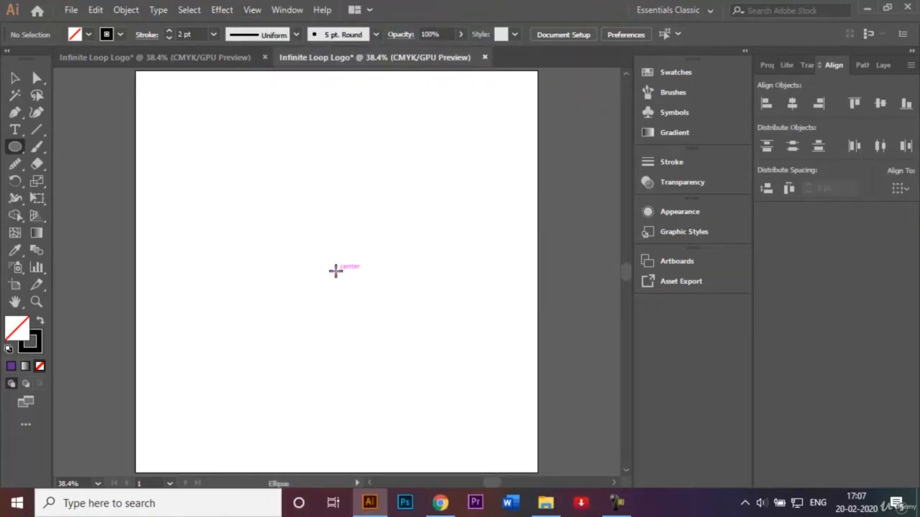
Create a 450 px circle and move it to the centre of the artboard
{"action": "left_click", "coordinate": [335, 270]}
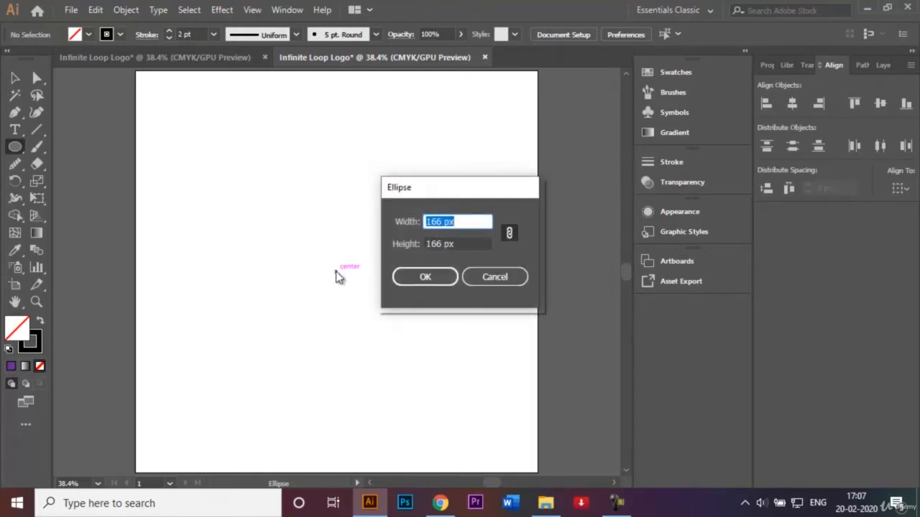
{"action": "key", "text": "BackSpace"}
{"action": "type", "text": "450"}
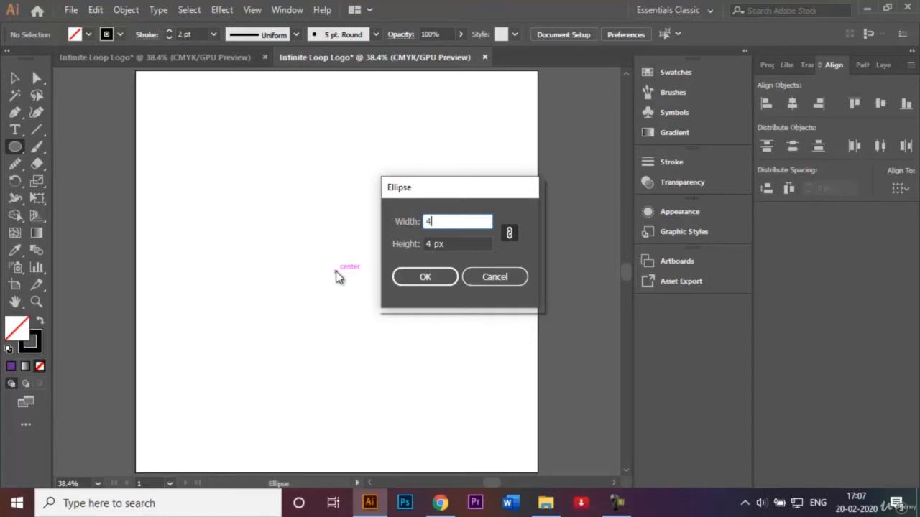
{"action": "left_click", "coordinate": [428, 277]}
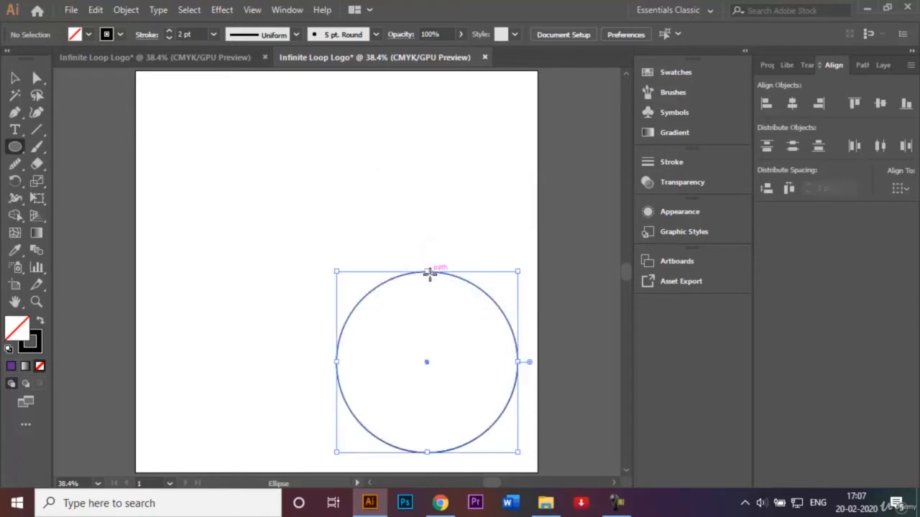
{"action": "key", "text": "v"}
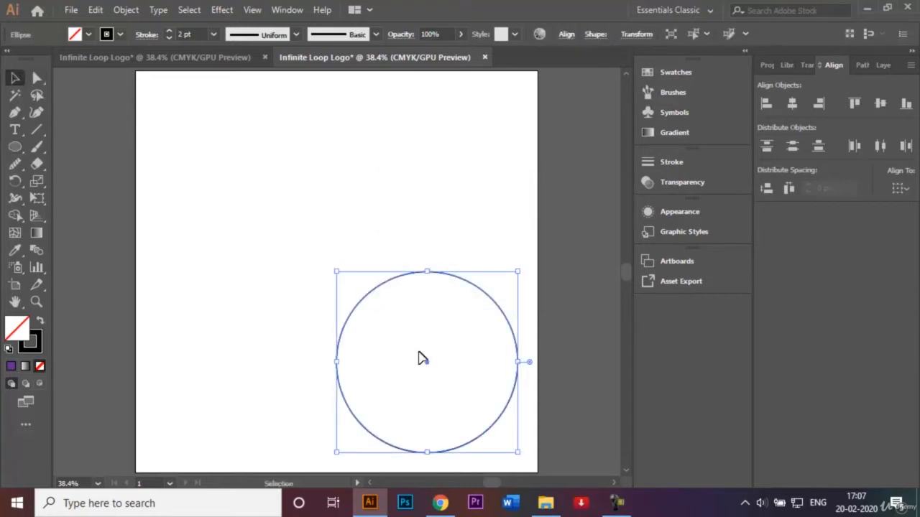
{"action": "left_click_drag", "start_coordinate": [424, 365], "coordinate": [335, 275]}
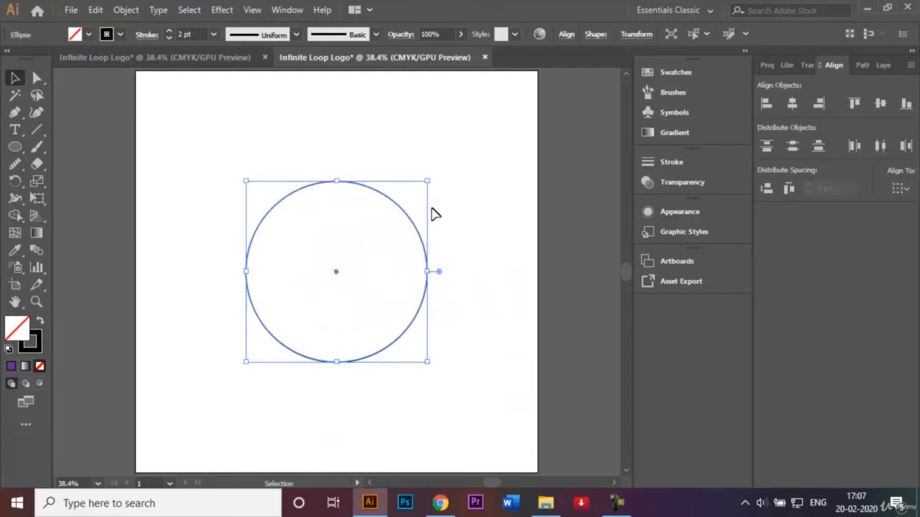
{"action": "left_click", "coordinate": [436, 214]}
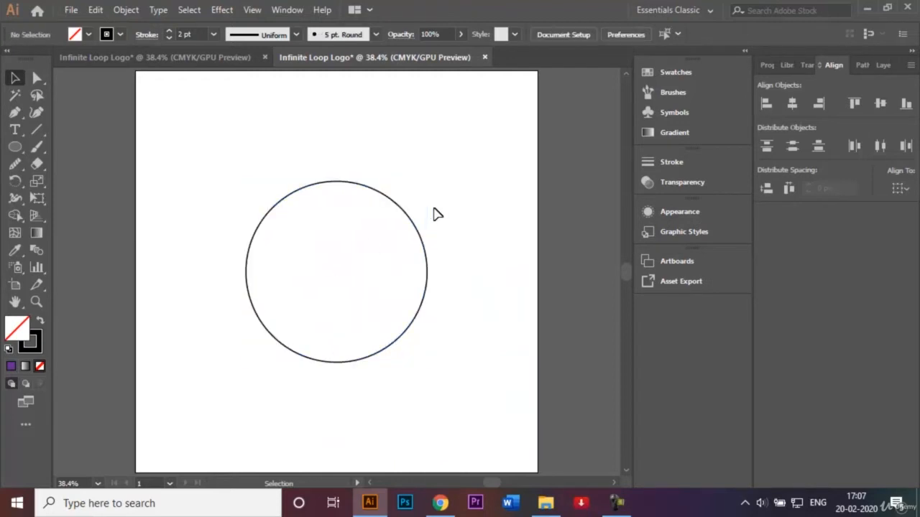
Create a 308 px circle and move it to the centre of the 450 px circle
{"action": "left_click", "coordinate": [14, 147]}
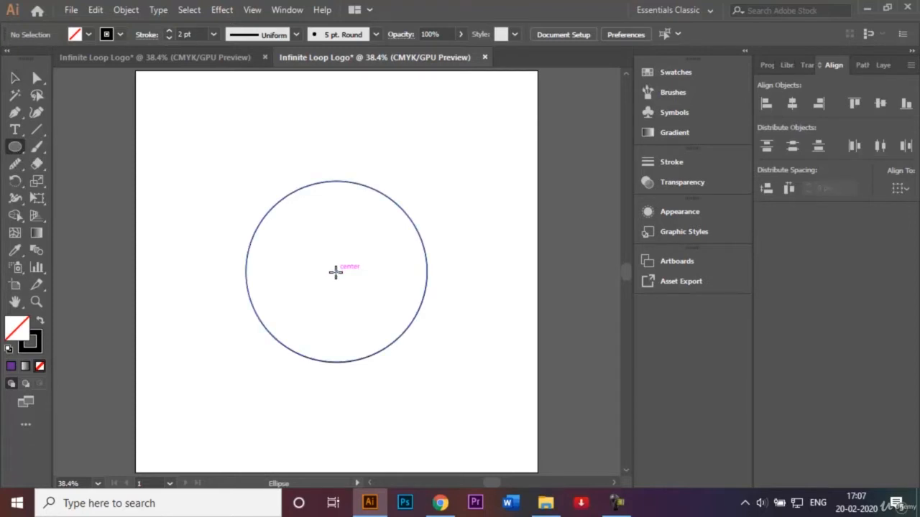
{"action": "left_click", "coordinate": [336, 271]}
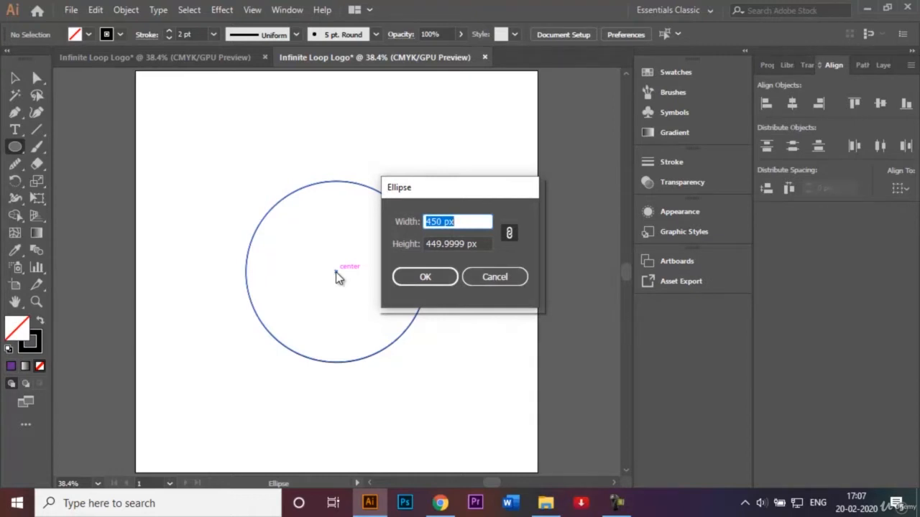
{"action": "type", "text": "308"}
{"action": "left_click", "coordinate": [437, 279]}
{"action": "left_click", "coordinate": [467, 239]}
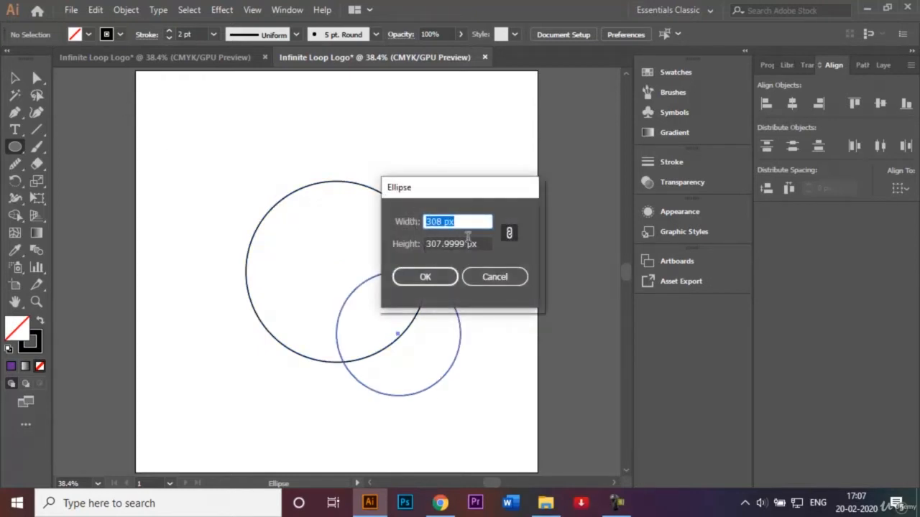
{"action": "left_click", "coordinate": [483, 277]}
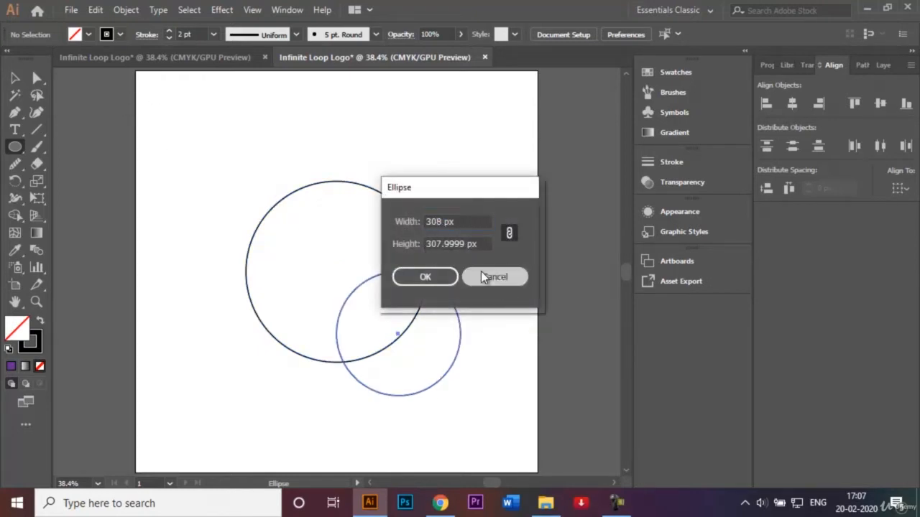
{"action": "left_click", "coordinate": [16, 78]}
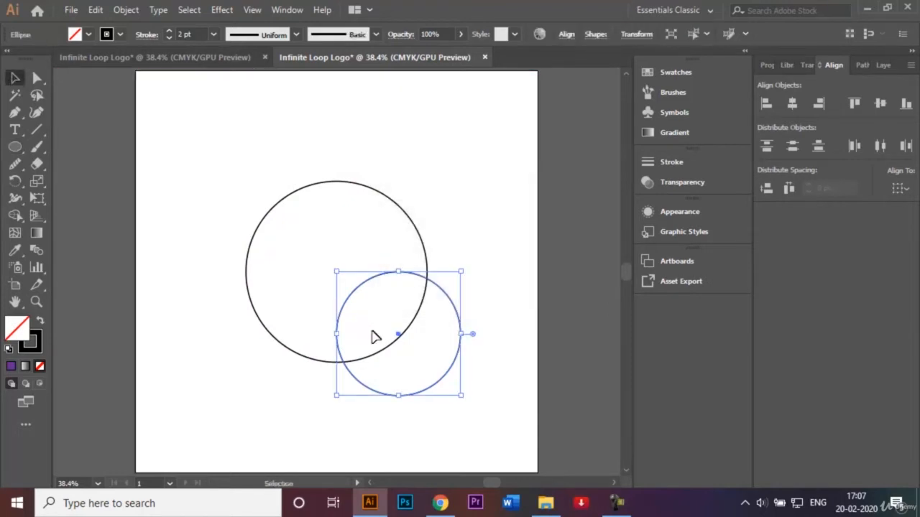
{"action": "left_click_drag", "start_coordinate": [399, 337], "coordinate": [334, 274]}
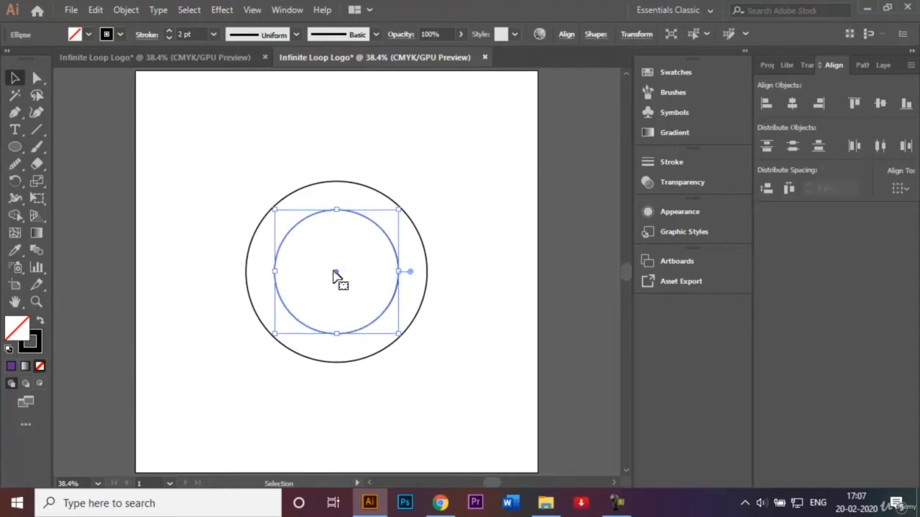
{"action": "left_click", "coordinate": [411, 145]}
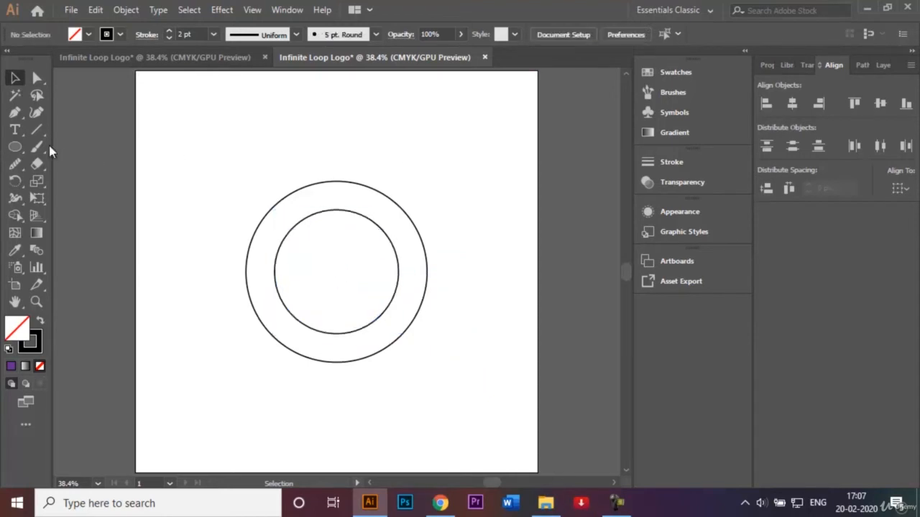
Create a 166 px circle and centre it inside the 308 px circle
{"action": "left_click", "coordinate": [15, 147]}
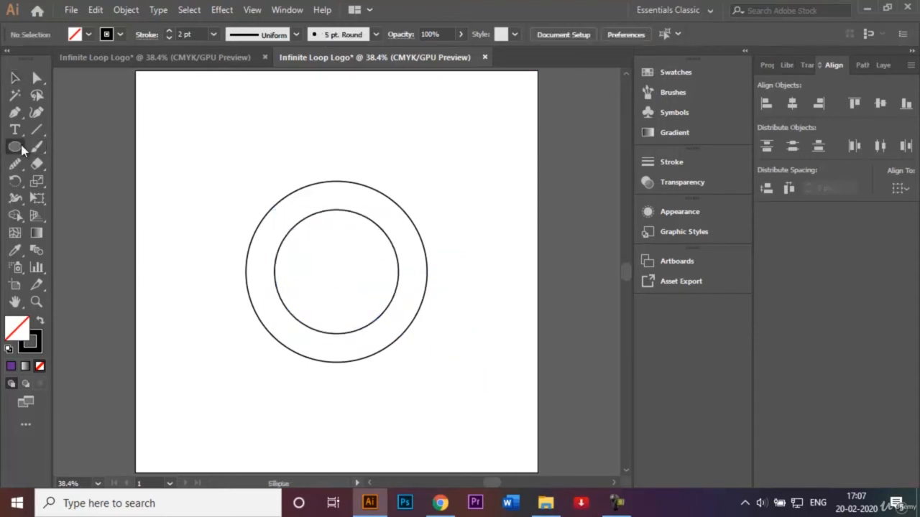
{"action": "left_click", "coordinate": [338, 270]}
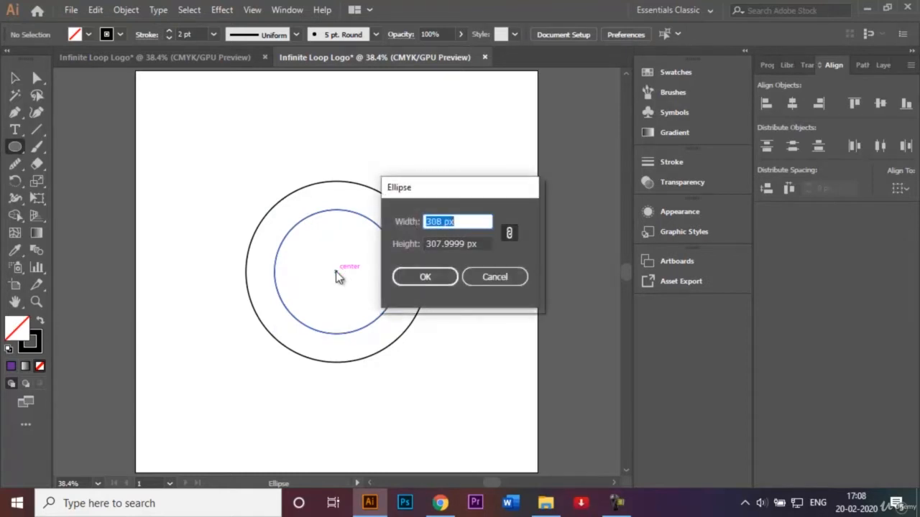
{"action": "key", "text": "BackSpace"}
{"action": "type", "text": "166"}
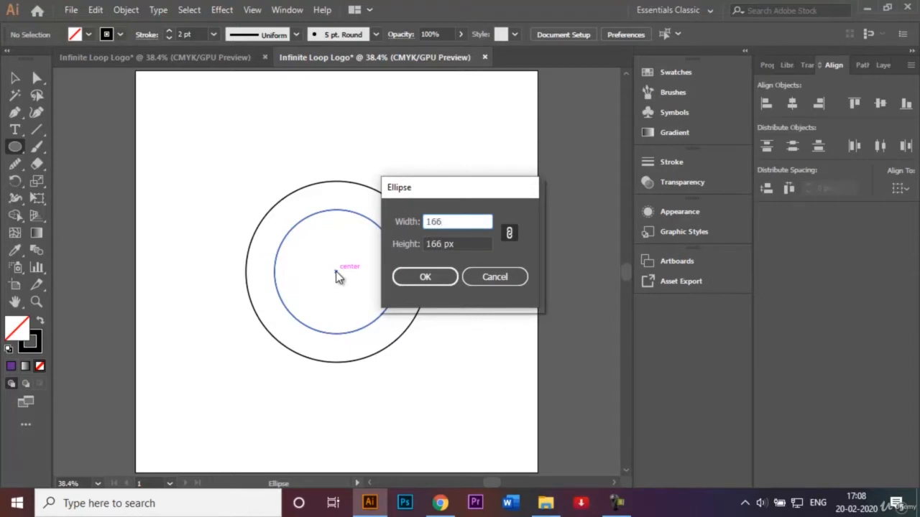
{"action": "left_click", "coordinate": [431, 282]}
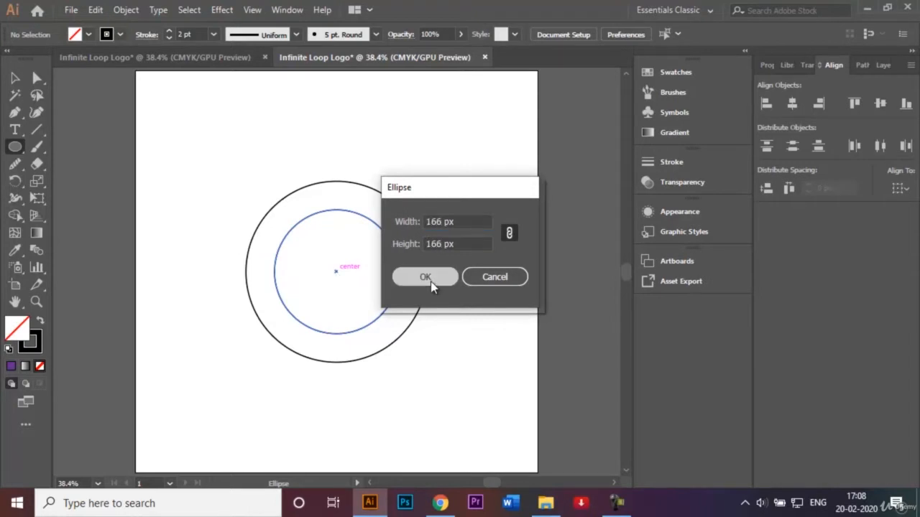
{"action": "left_click", "coordinate": [15, 78]}
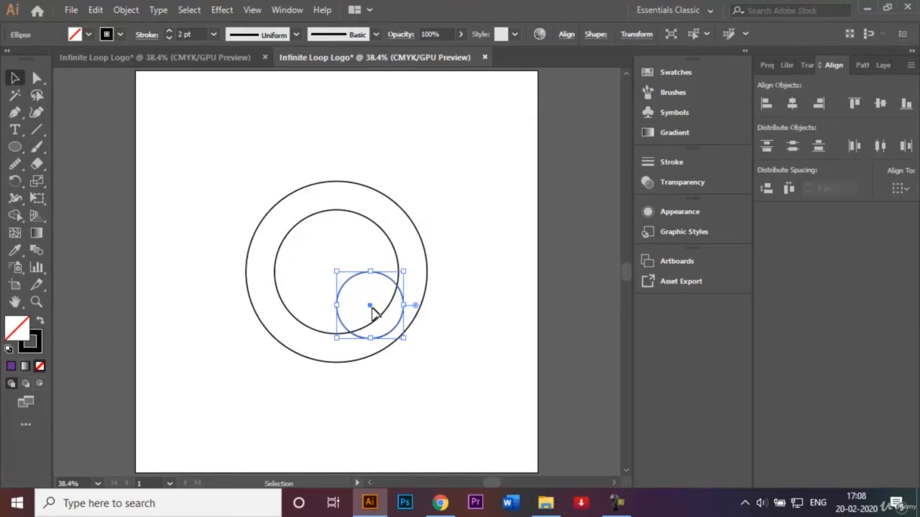
{"action": "left_click_drag", "start_coordinate": [369, 308], "coordinate": [336, 274]}
{"action": "left_click", "coordinate": [400, 152]}
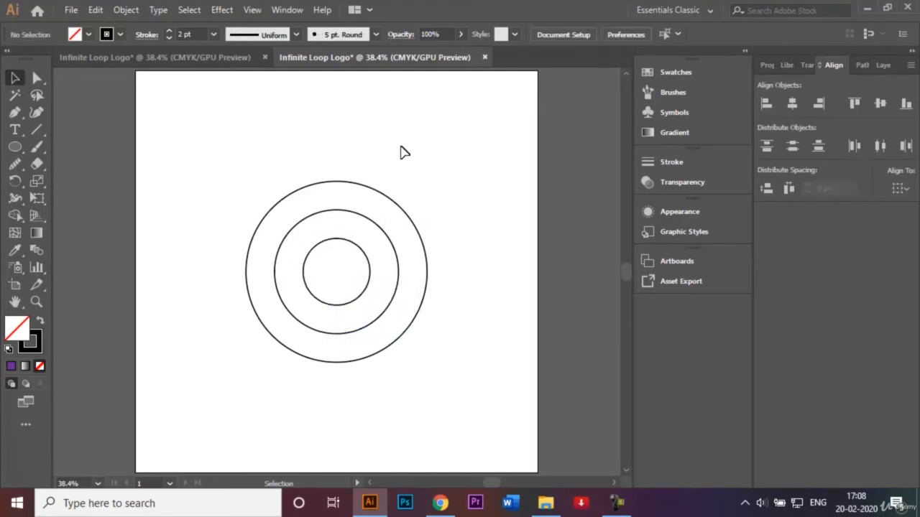
Duplicate the 308 px circle twice, placing one copy against the outer circle's left edge and the other against its right edge
{"action": "left_click", "coordinate": [351, 217]}
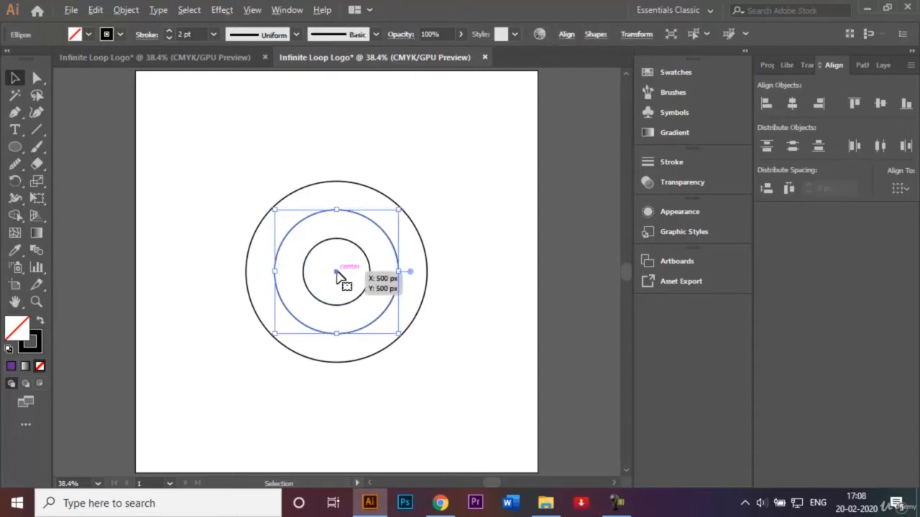
{"action": "left_click_drag", "start_coordinate": [341, 279], "coordinate": [309, 273]}
{"action": "left_click", "coordinate": [435, 178]}
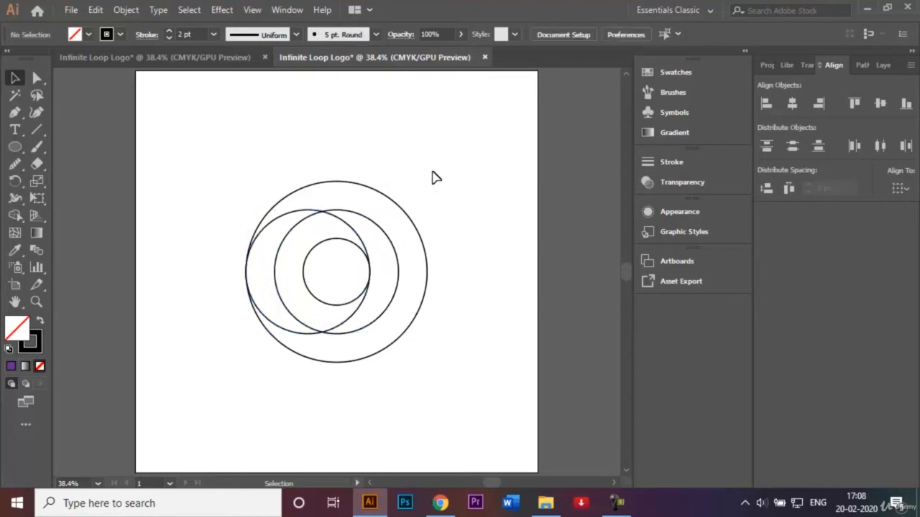
{"action": "left_click", "coordinate": [362, 215]}
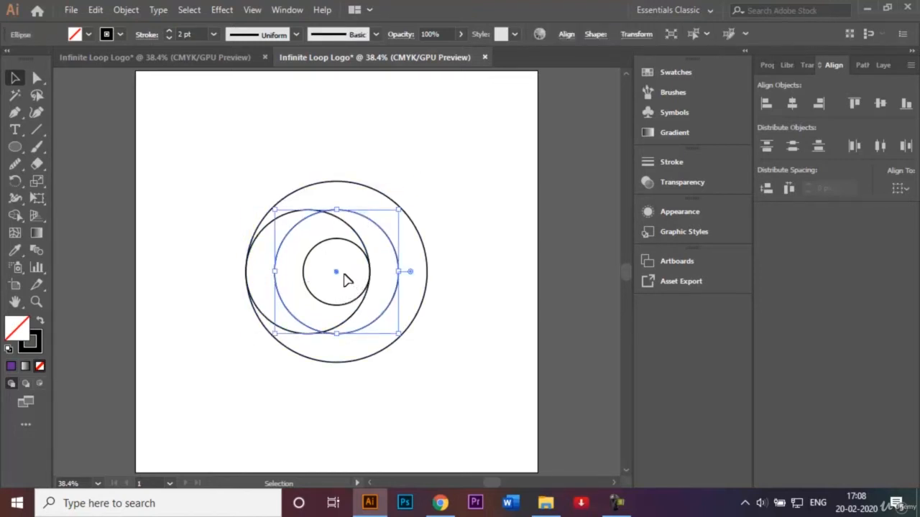
{"action": "left_click_drag", "start_coordinate": [340, 279], "coordinate": [365, 277]}
{"action": "left_click", "coordinate": [464, 207]}
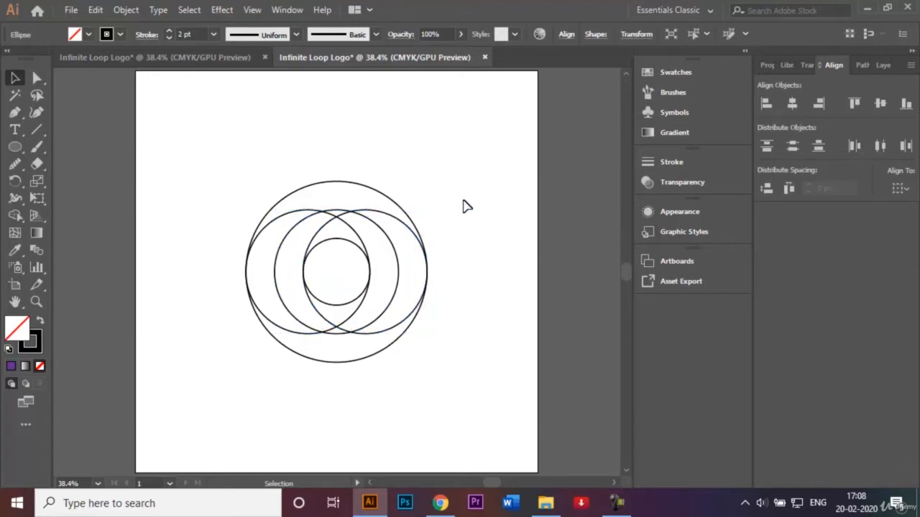
Move the central 308 px circle straight down until it touches the bottom of the outer circle
{"action": "left_click", "coordinate": [343, 213]}
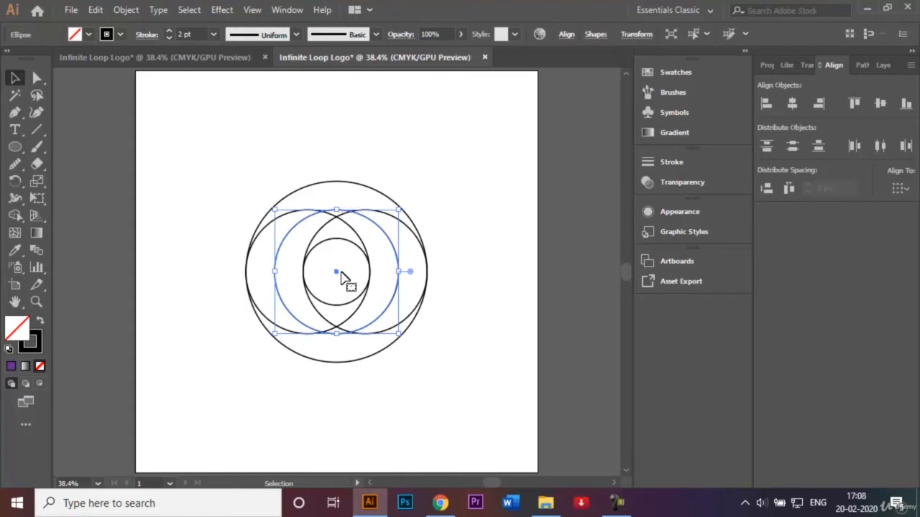
{"action": "left_click_drag", "start_coordinate": [337, 273], "coordinate": [338, 302]}
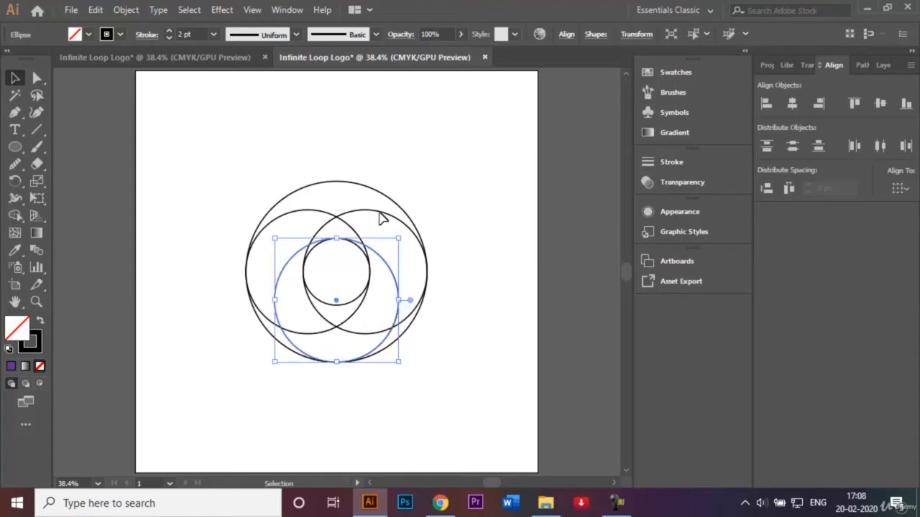
{"action": "left_click", "coordinate": [404, 179]}
{"action": "left_click_drag", "start_coordinate": [236, 140], "coordinate": [467, 406]}
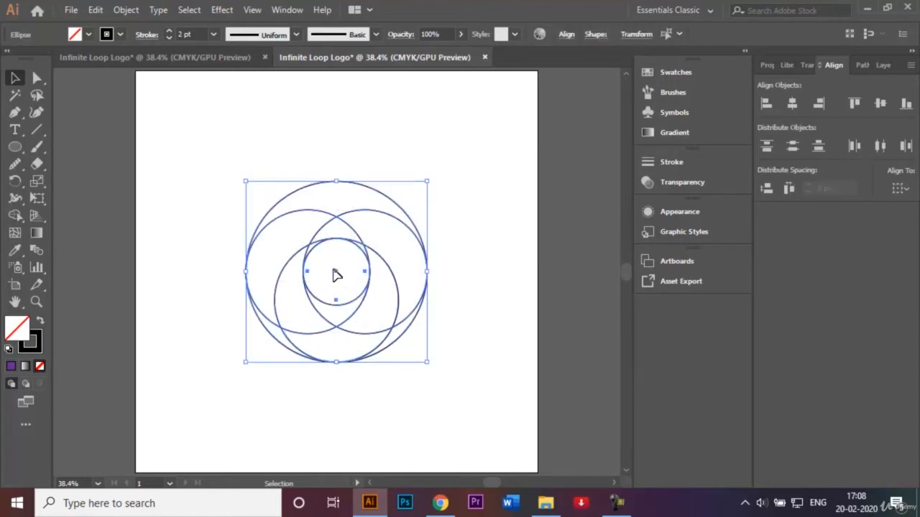
{"action": "left_click", "coordinate": [262, 189]}
{"action": "left_click_drag", "start_coordinate": [230, 154], "coordinate": [462, 390]}
{"action": "left_click", "coordinate": [309, 258]}
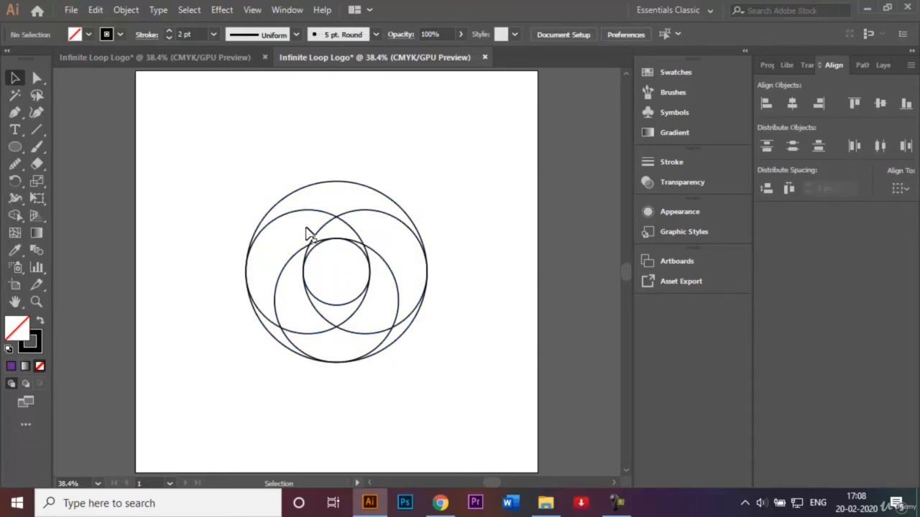
Move the whole group of circles toward the artboard's left side, leaving room for a second set
{"action": "left_click_drag", "start_coordinate": [236, 154], "coordinate": [447, 376]}
{"action": "left_click_drag", "start_coordinate": [337, 282], "coordinate": [298, 267]}
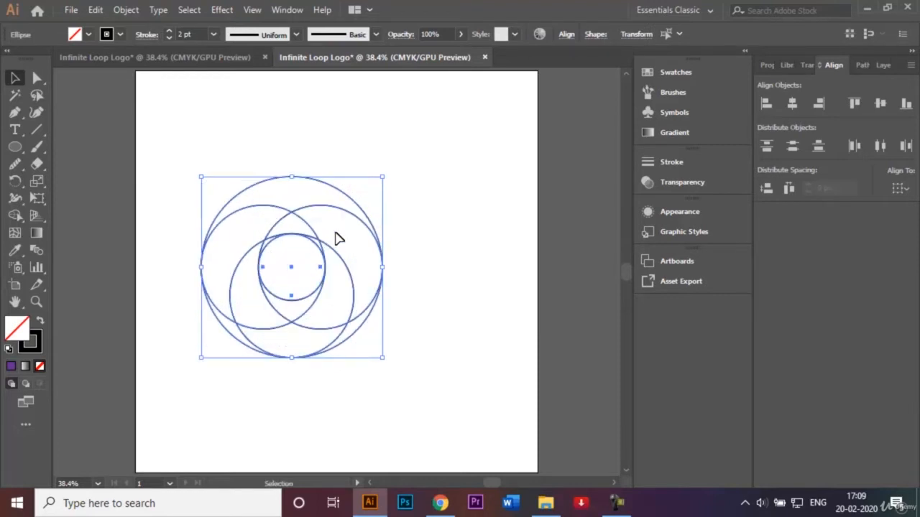
{"action": "left_click", "coordinate": [404, 199]}
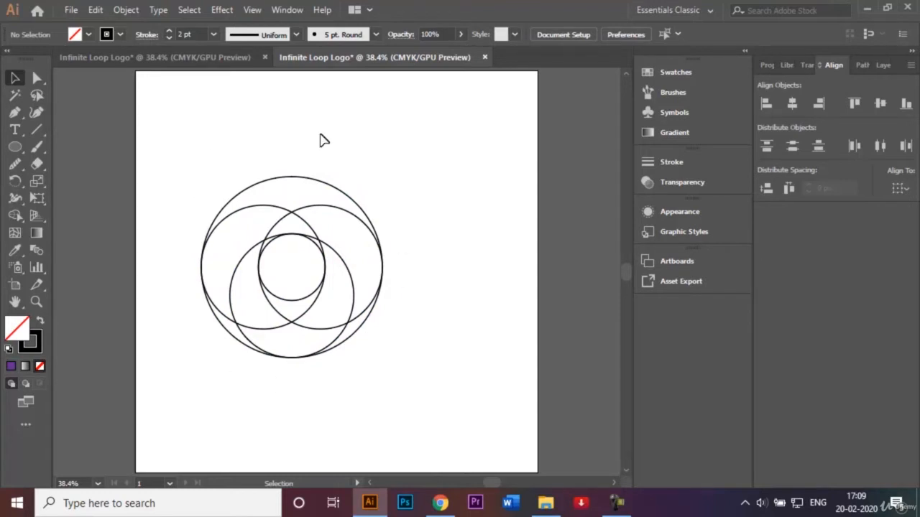
Duplicate the full circle set 308 px horizontally to the right, keeping both sets level
{"action": "left_click_drag", "start_coordinate": [185, 161], "coordinate": [424, 394]}
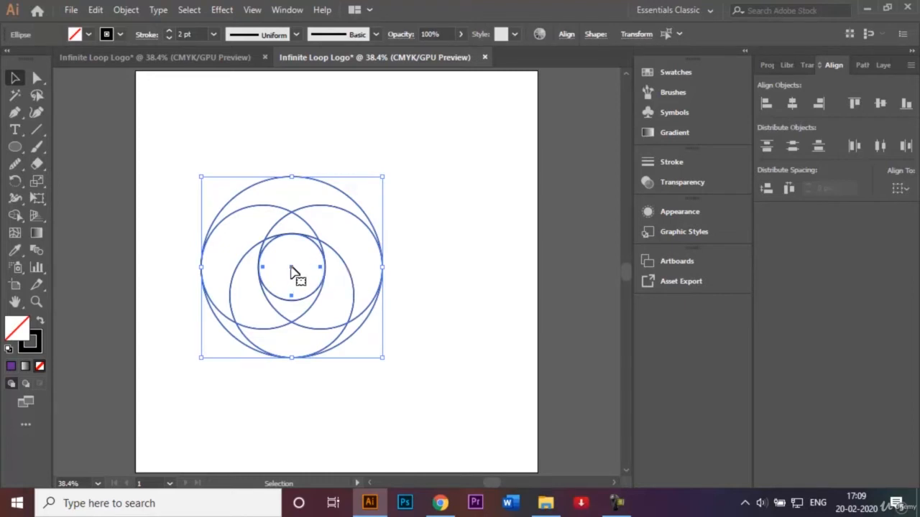
{"action": "left_click_drag", "start_coordinate": [293, 271], "coordinate": [419, 271]}
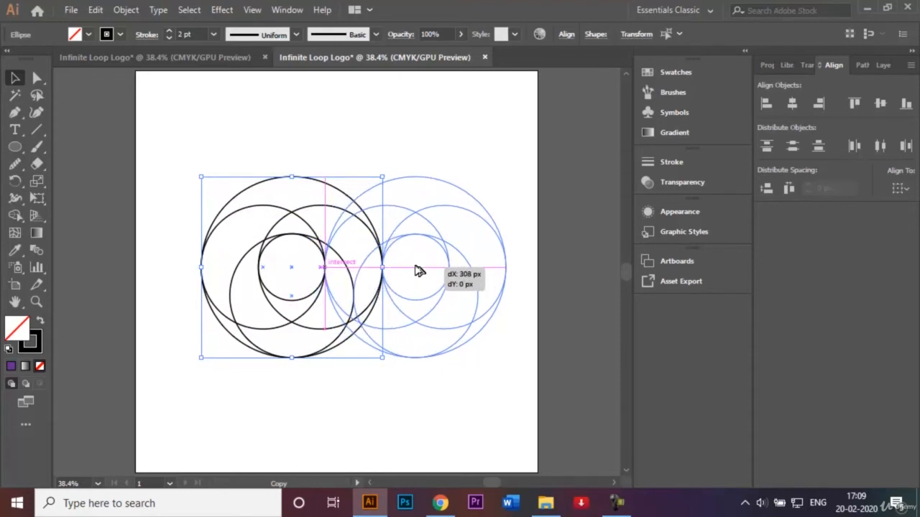
{"action": "left_click_drag", "start_coordinate": [419, 271], "coordinate": [417, 272]}
{"action": "left_click", "coordinate": [437, 140]}
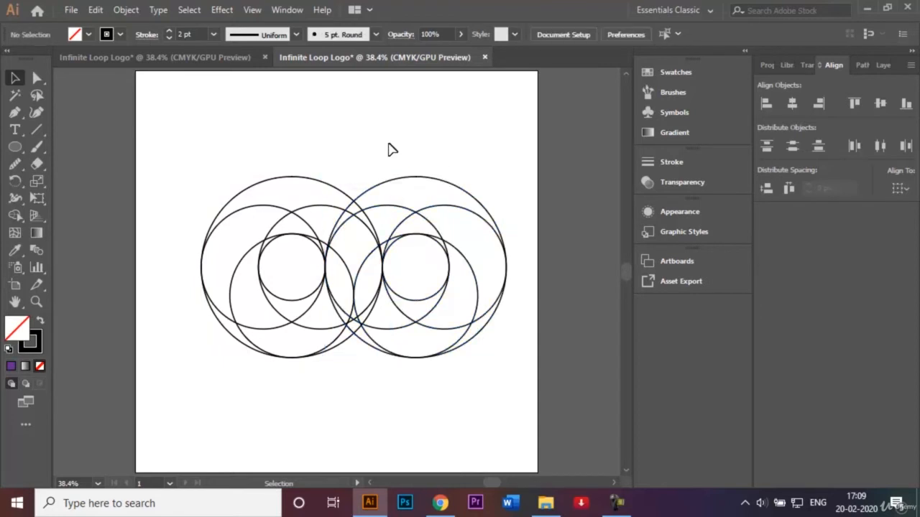
Reflect the right-hand circle set across the horizontal axis
{"action": "left_click_drag", "start_coordinate": [386, 146], "coordinate": [474, 387]}
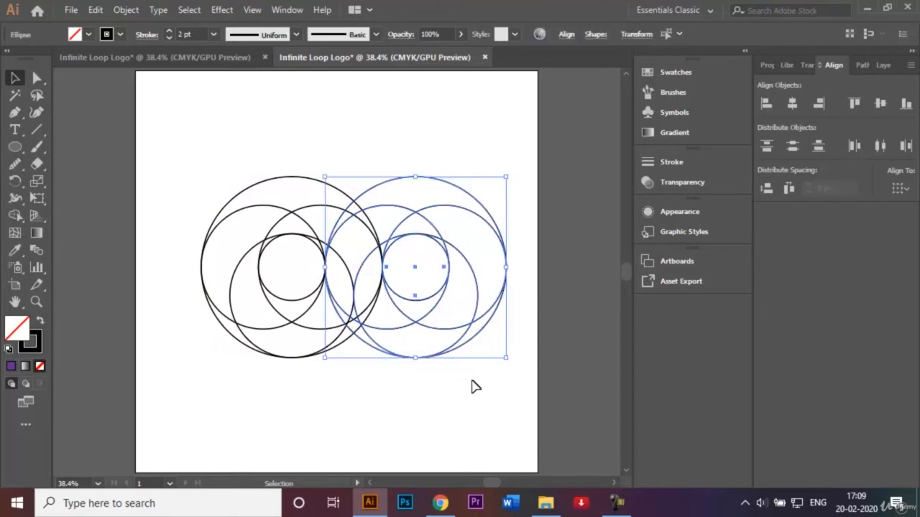
{"action": "right_click", "coordinate": [468, 346]}
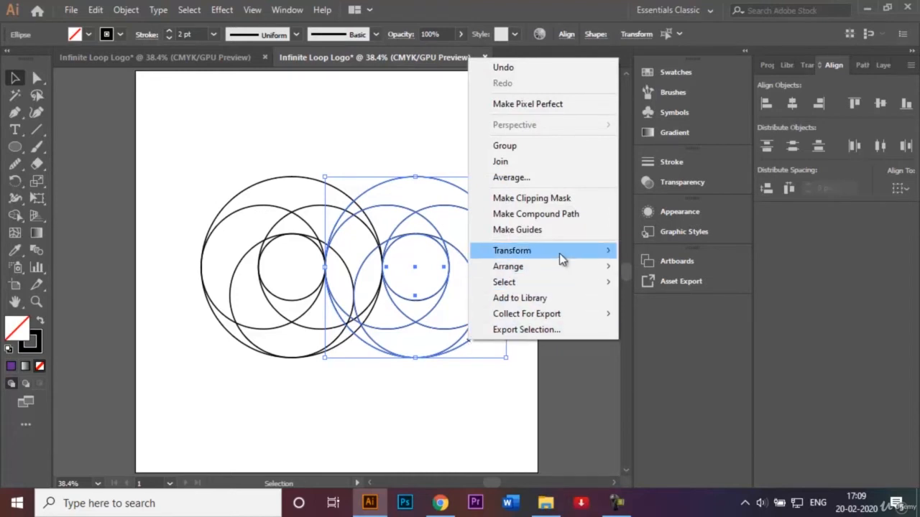
{"action": "mouse_move", "coordinate": [576, 255]}
{"action": "left_click", "coordinate": [649, 302]}
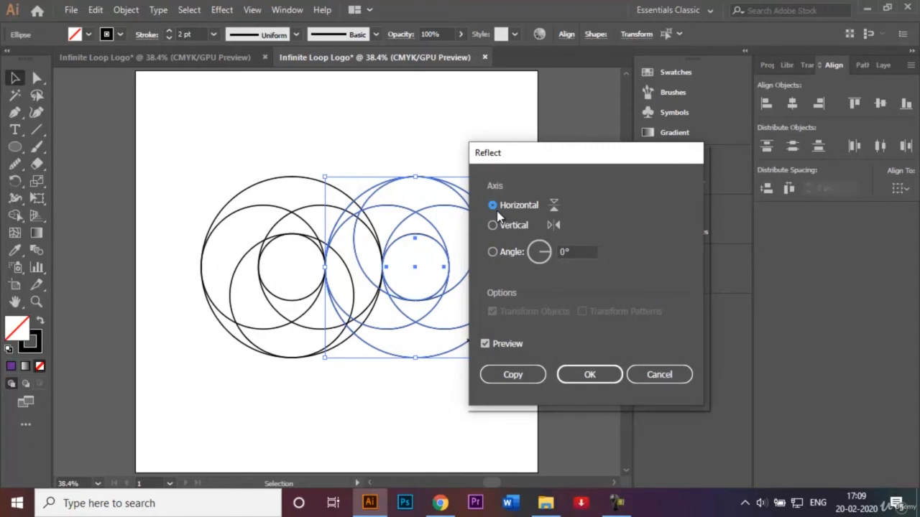
{"action": "left_click", "coordinate": [589, 375]}
{"action": "left_click", "coordinate": [363, 87]}
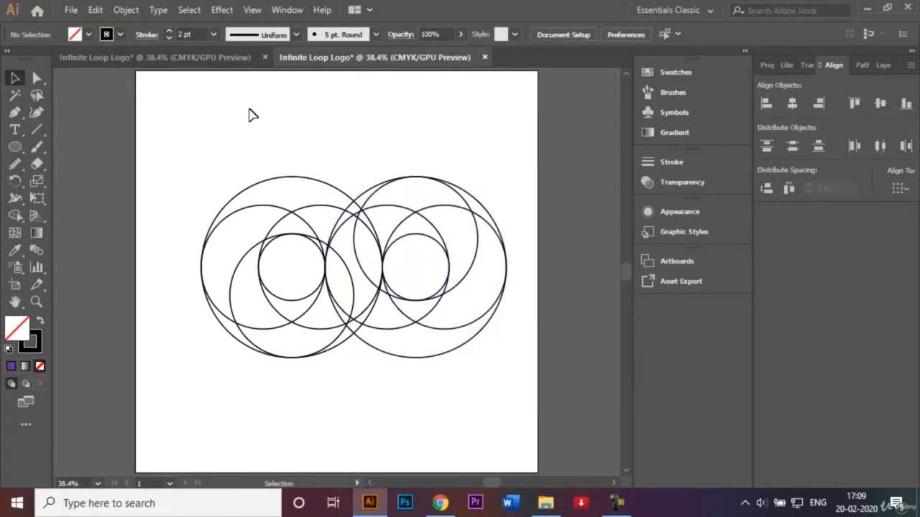
Move both circle sets together horizontally to the centre of the artboard
{"action": "left_click_drag", "start_coordinate": [216, 130], "coordinate": [499, 396]}
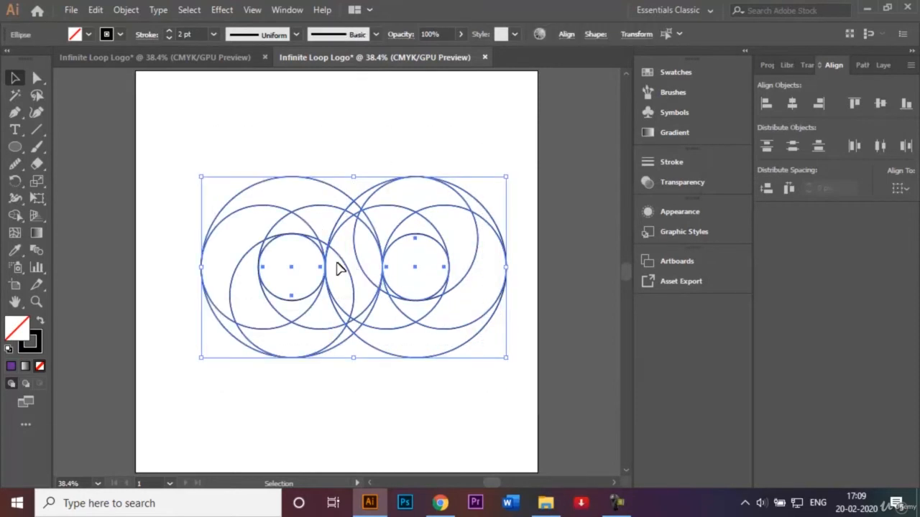
{"action": "left_click_drag", "start_coordinate": [356, 267], "coordinate": [331, 267]}
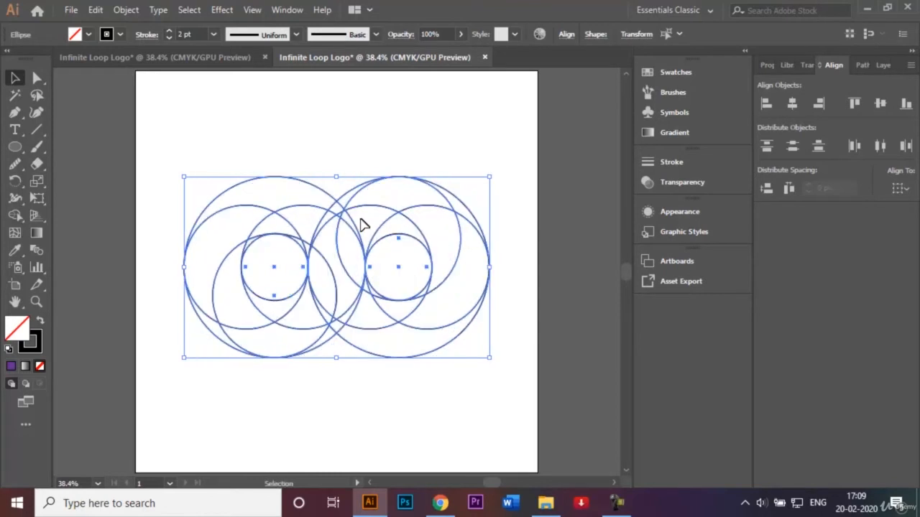
{"action": "left_click", "coordinate": [385, 114]}
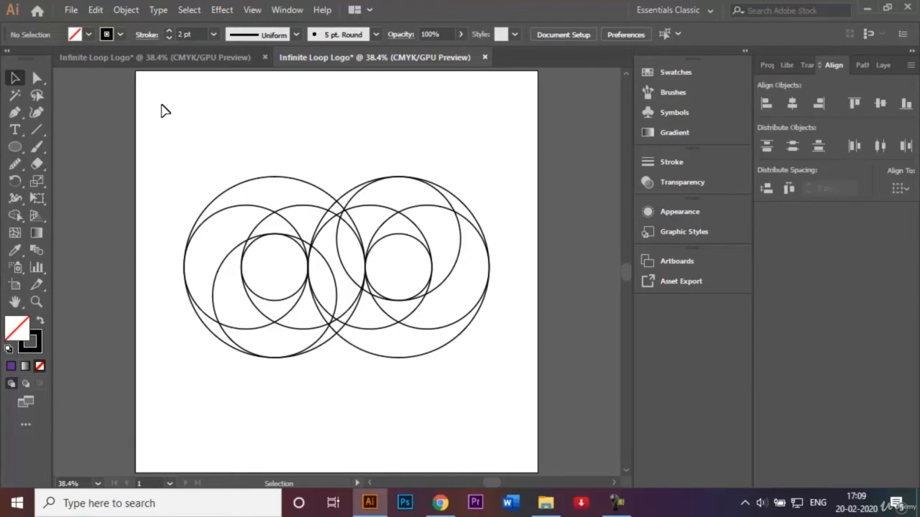
Examine the finished gradient logo in the other Infinite Loop Logo document, then return to the circle construction
{"action": "left_click", "coordinate": [157, 59]}
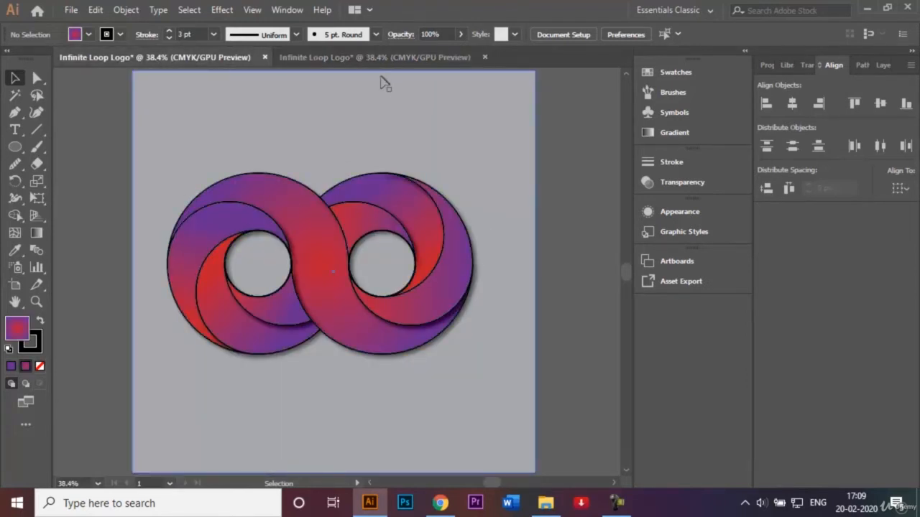
{"action": "right_click", "coordinate": [386, 53]}
{"action": "left_click", "coordinate": [370, 55]}
{"action": "left_click", "coordinate": [371, 58]}
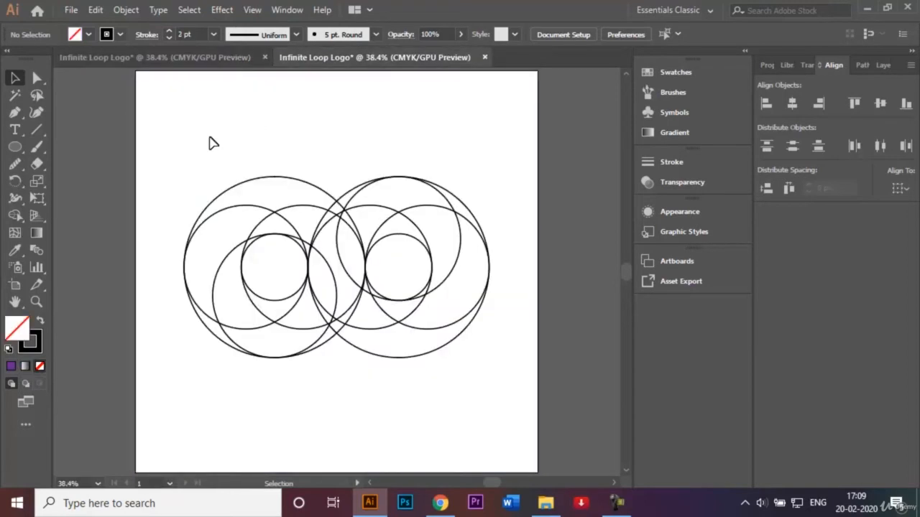
Using Shape Builder on all circles with a CMYK Red fill, merge the regions forming the central S-shaped band
{"action": "left_click_drag", "start_coordinate": [172, 151], "coordinate": [502, 384]}
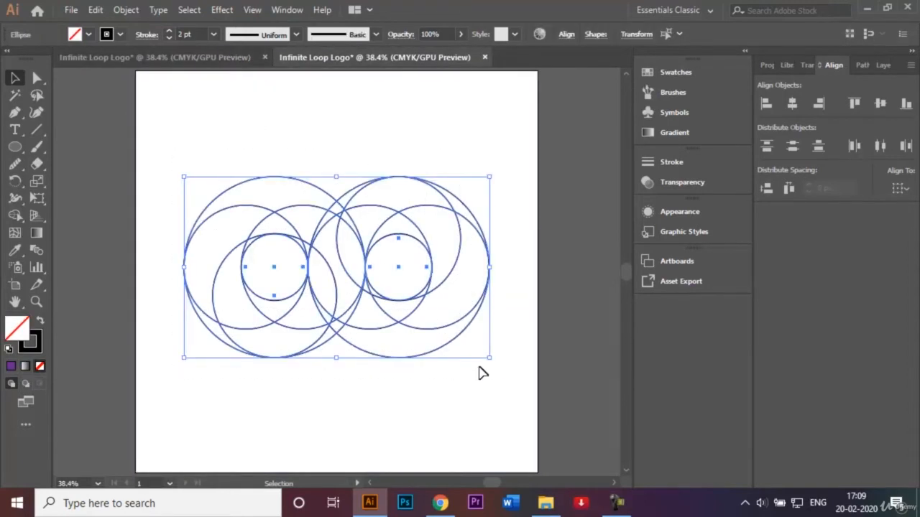
{"action": "left_click", "coordinate": [14, 218]}
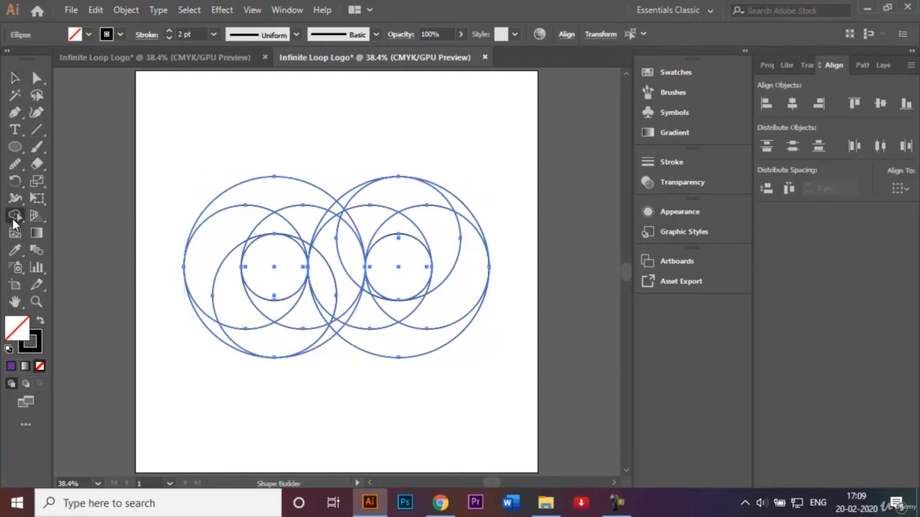
{"action": "left_click", "coordinate": [89, 36]}
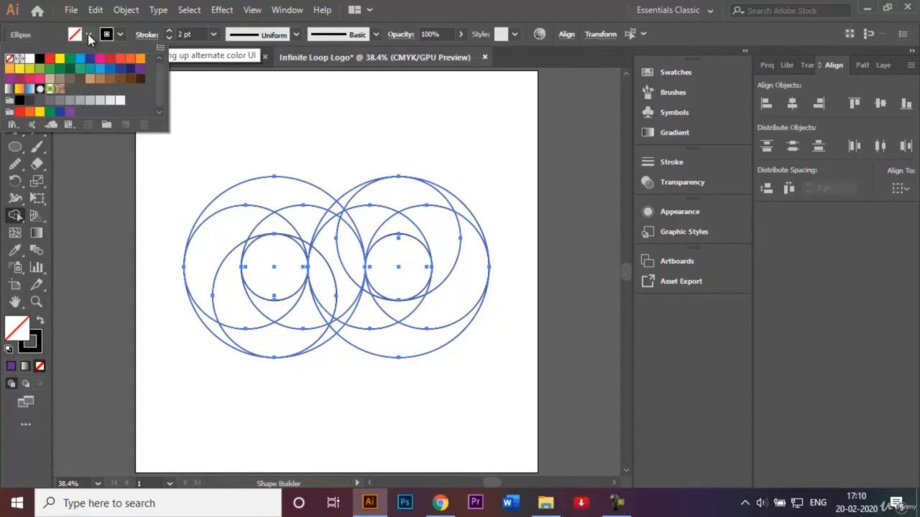
{"action": "left_click", "coordinate": [50, 59]}
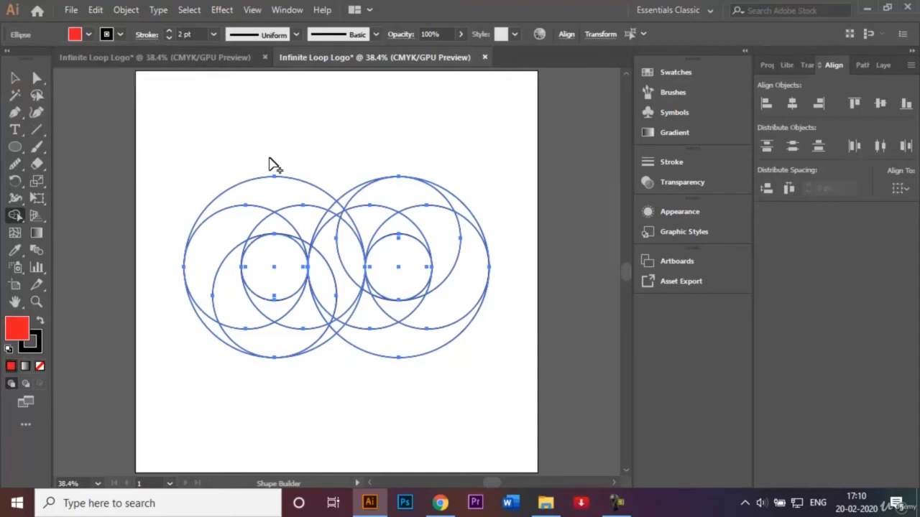
{"action": "mouse_move", "coordinate": [273, 193]}
{"action": "left_mouse_down"}
{"action": "mouse_move", "coordinate": [293, 204]}
{"action": "mouse_move", "coordinate": [326, 204]}
{"action": "mouse_move", "coordinate": [355, 234]}
{"action": "mouse_move", "coordinate": [346, 226]}
{"action": "mouse_move", "coordinate": [325, 309]}
{"action": "mouse_move", "coordinate": [331, 323]}
{"action": "mouse_move", "coordinate": [343, 314]}
{"action": "mouse_move", "coordinate": [360, 324]}
{"action": "mouse_move", "coordinate": [356, 314]}
{"action": "mouse_move", "coordinate": [390, 339]}
{"action": "left_mouse_up"}
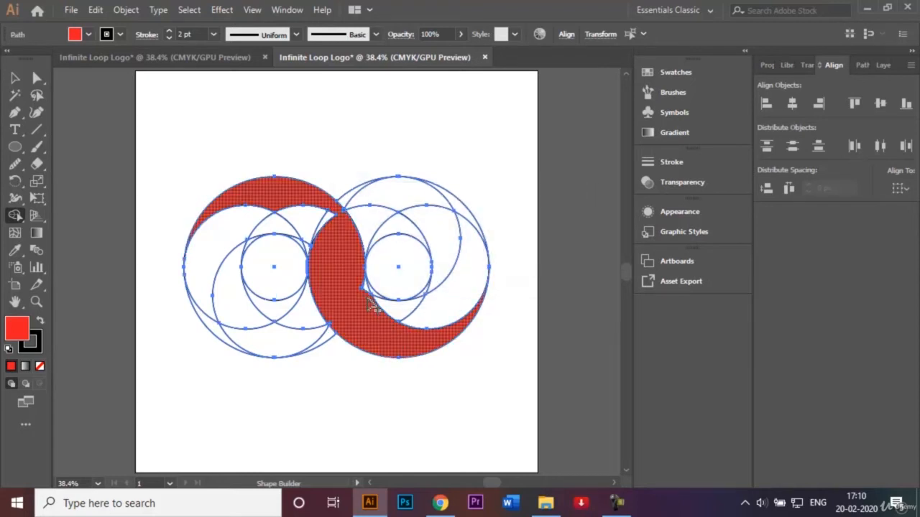
{"action": "mouse_move", "coordinate": [364, 288]}
{"action": "left_mouse_down"}
{"action": "mouse_move", "coordinate": [326, 239]}
{"action": "mouse_move", "coordinate": [324, 217]}
{"action": "mouse_move", "coordinate": [310, 218]}
{"action": "mouse_move", "coordinate": [314, 256]}
{"action": "left_mouse_up"}
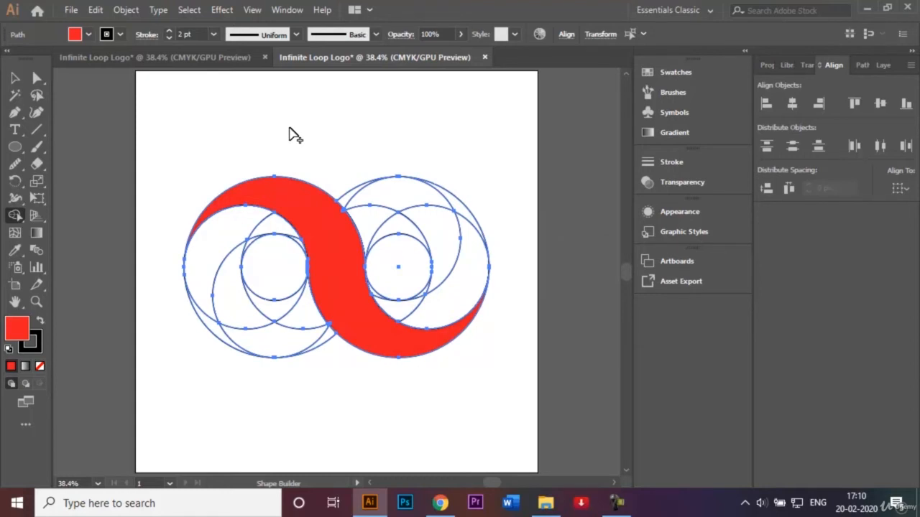
Merge the leftover slivers along the edges of the central S-shaped band into it
{"action": "key", "text": "ctrl"}
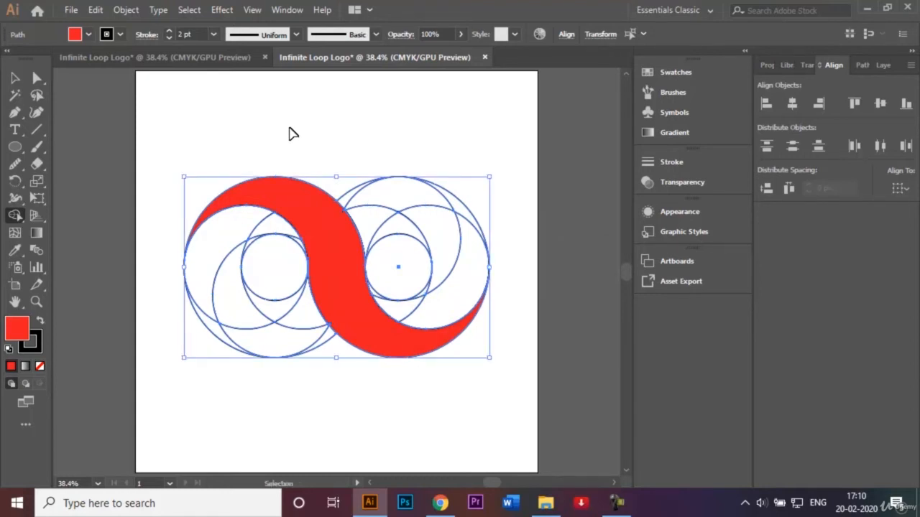
{"action": "key", "text": "ctrl+1"}
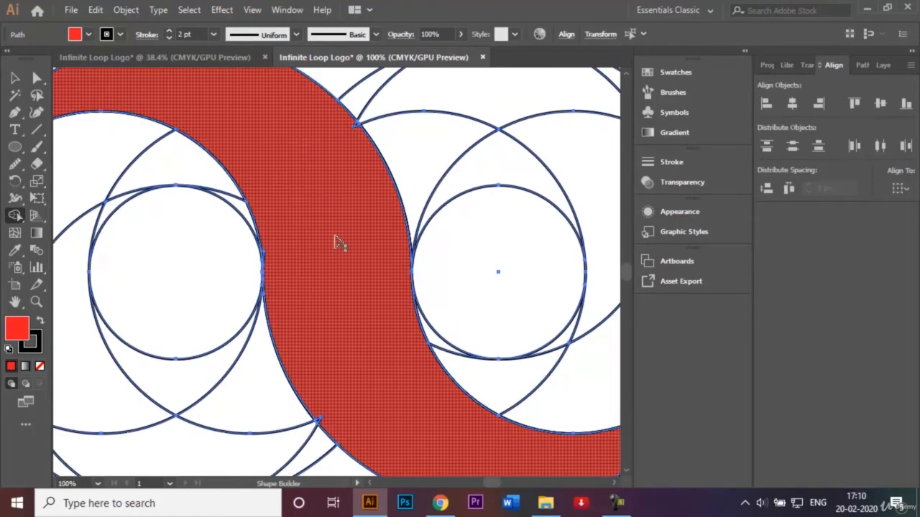
{"action": "left_click", "coordinate": [267, 259]}
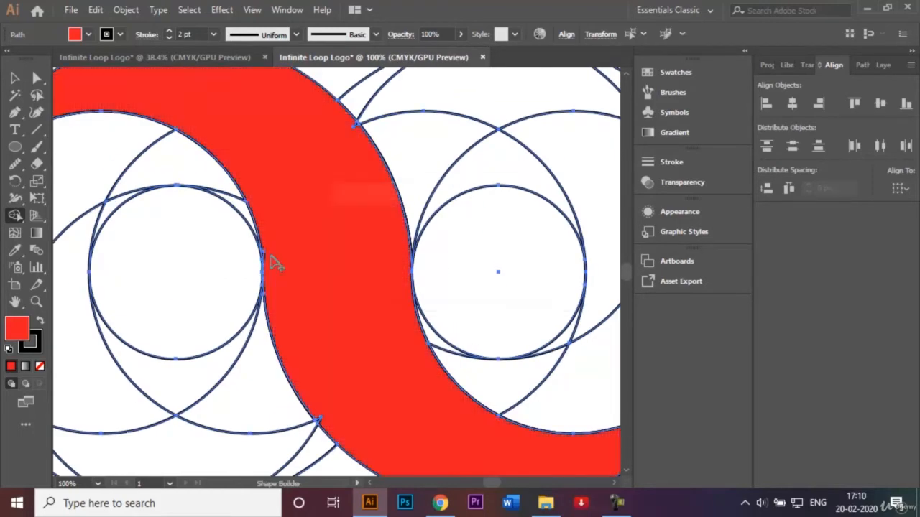
{"action": "left_click", "coordinate": [354, 121]}
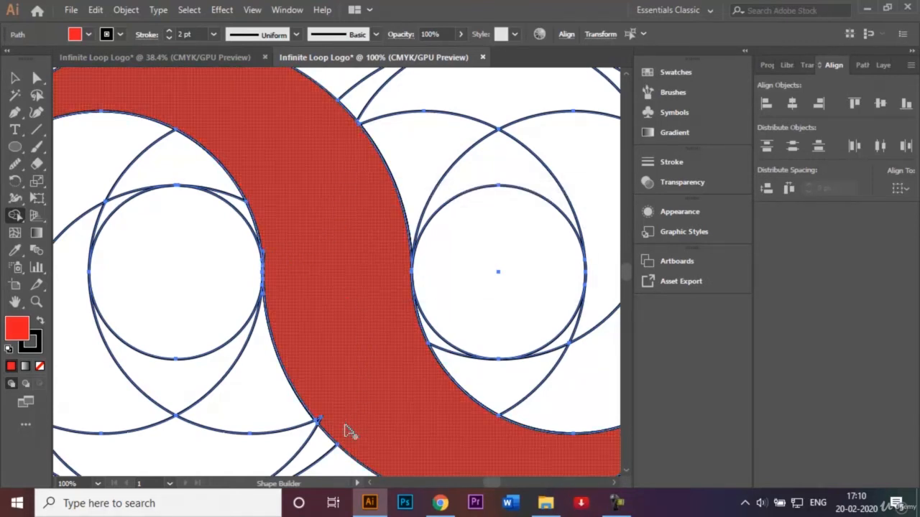
{"action": "left_click", "coordinate": [320, 422]}
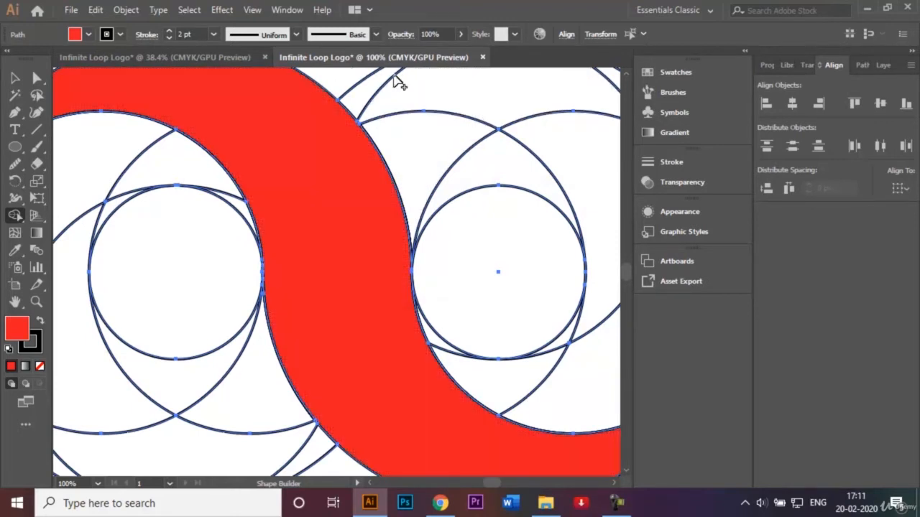
{"action": "key", "text": "ctrl+0"}
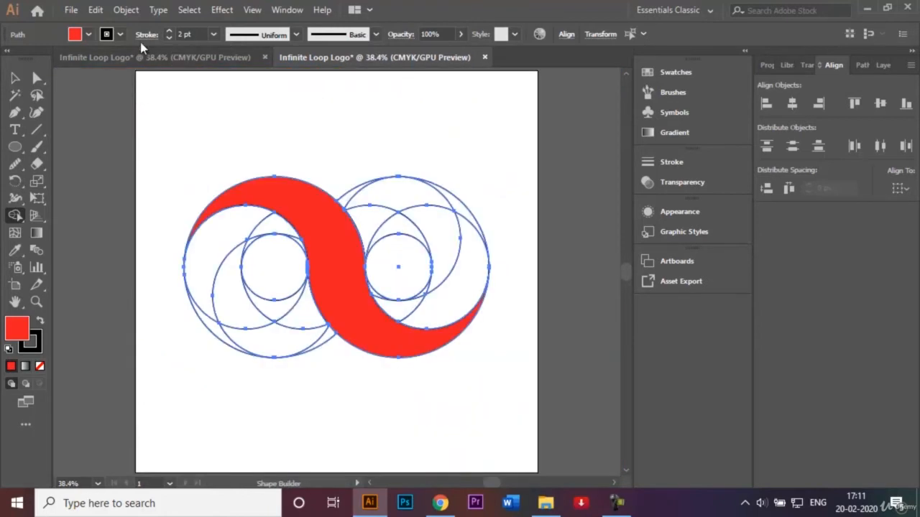
With a C=15 M=100 Y=90 K=10 fill, merge the regions of the curved band around the left hole and its counterpart around the right hole
{"action": "left_click", "coordinate": [89, 35]}
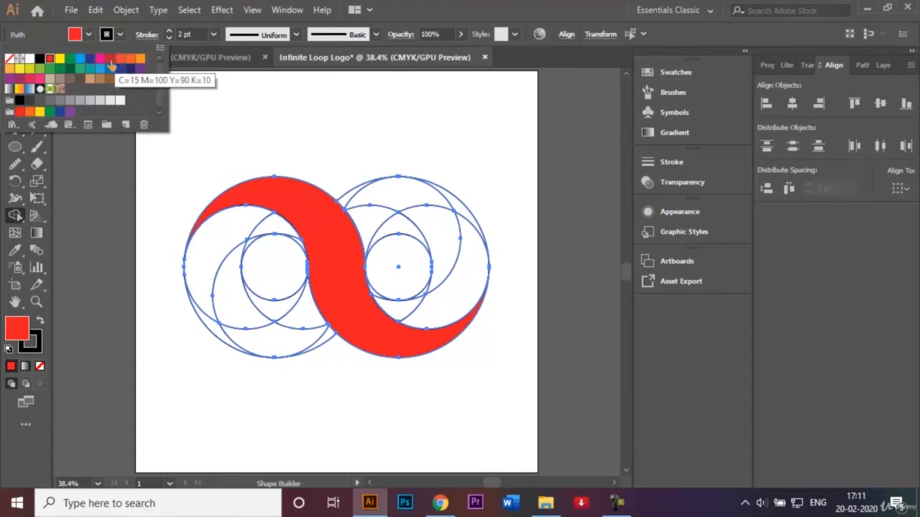
{"action": "left_click", "coordinate": [110, 60]}
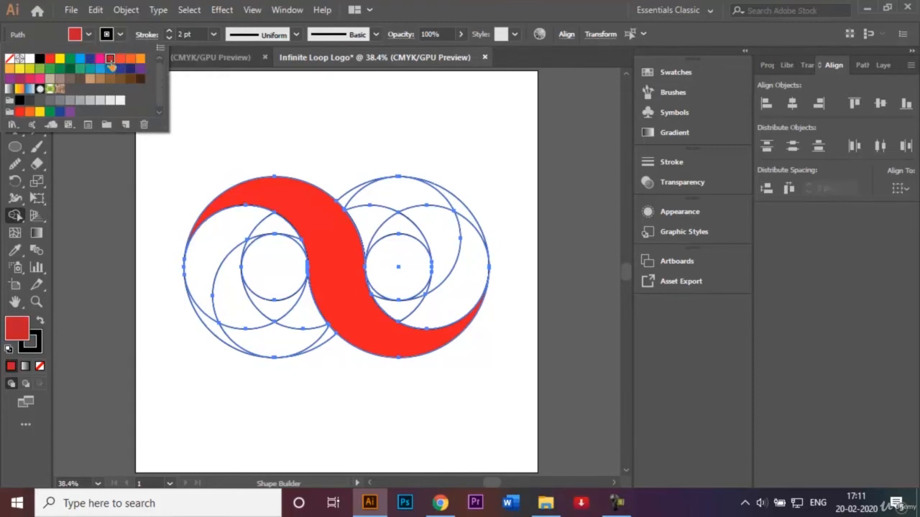
{"action": "left_click", "coordinate": [271, 161]}
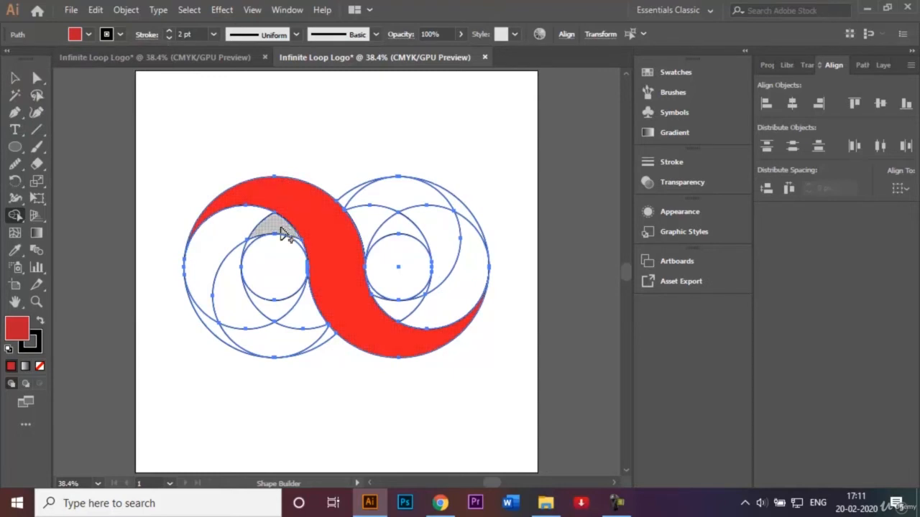
{"action": "mouse_move", "coordinate": [282, 233]}
{"action": "left_mouse_down"}
{"action": "mouse_move", "coordinate": [234, 232]}
{"action": "mouse_move", "coordinate": [219, 243]}
{"action": "mouse_move", "coordinate": [204, 267]}
{"action": "mouse_move", "coordinate": [201, 305]}
{"action": "mouse_move", "coordinate": [214, 331]}
{"action": "left_mouse_up"}
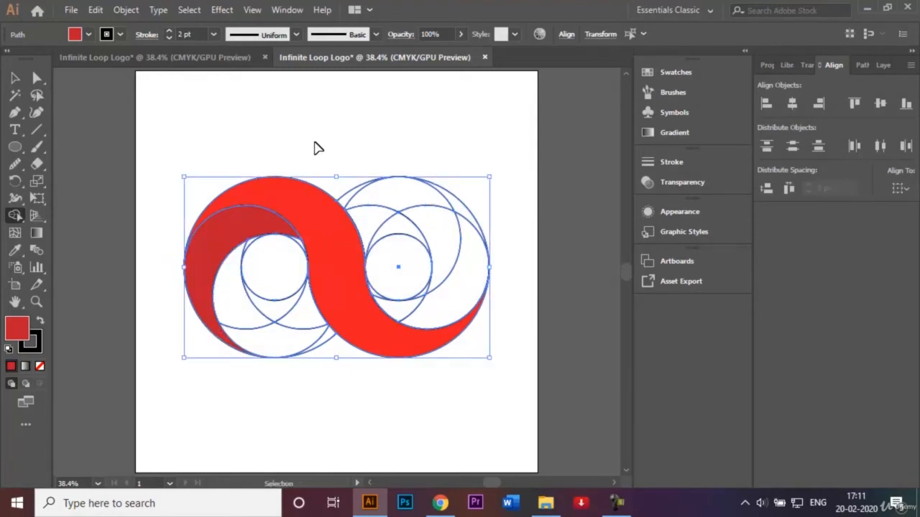
{"action": "key", "text": "ctrl+1"}
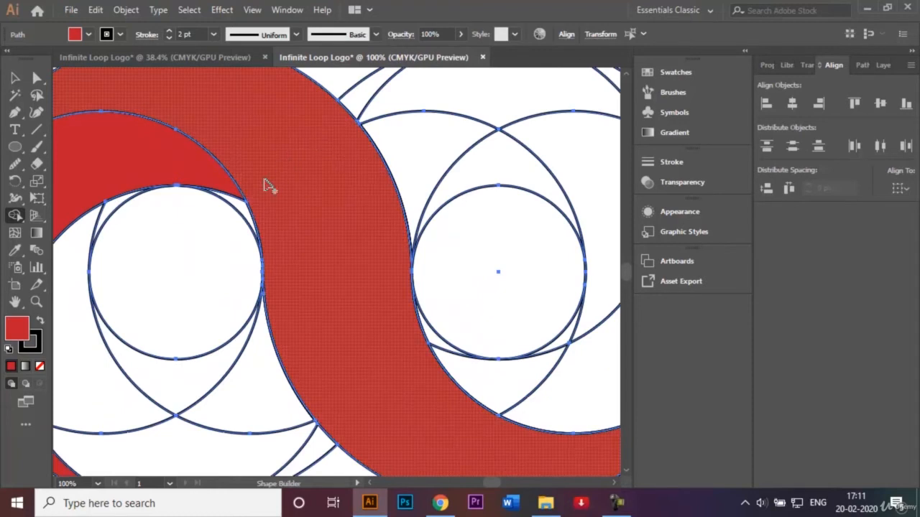
{"action": "left_click_drag", "start_coordinate": [241, 203], "coordinate": [209, 179]}
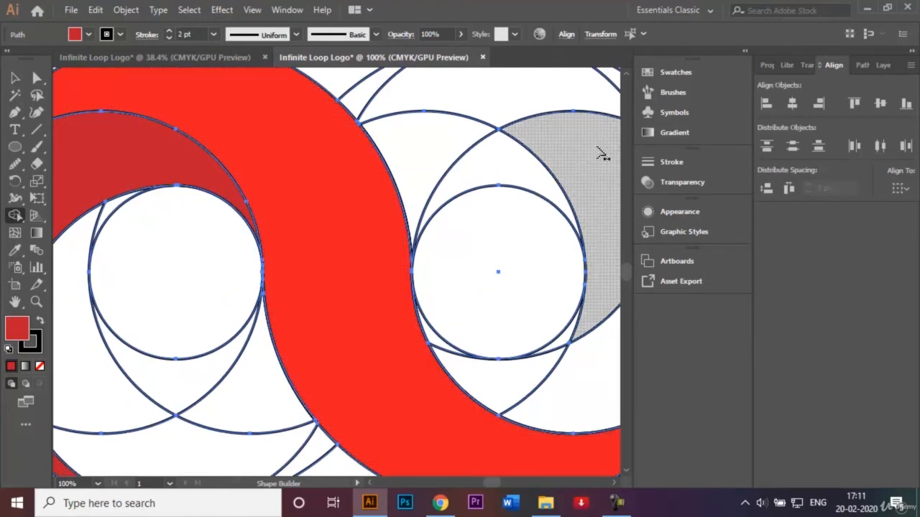
{"action": "key", "text": "ctrl+minus"}
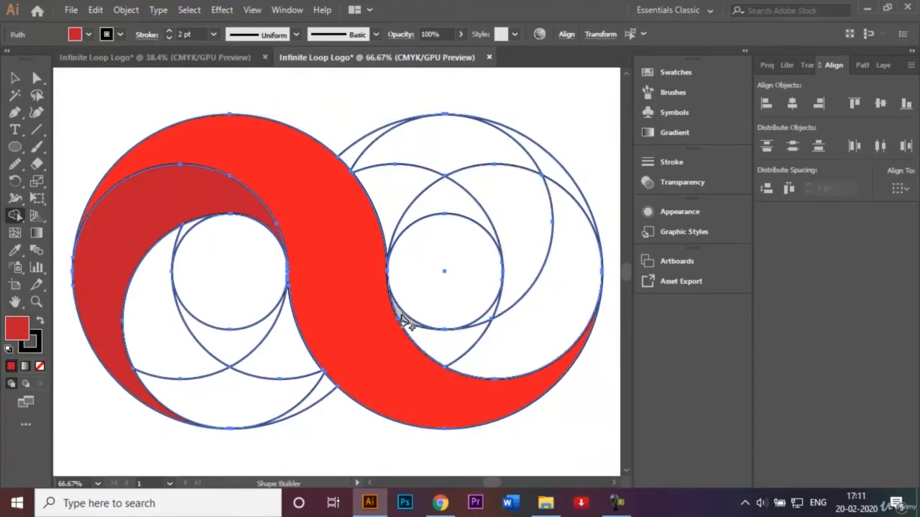
{"action": "mouse_move", "coordinate": [406, 325]}
{"action": "left_mouse_down"}
{"action": "mouse_move", "coordinate": [468, 359]}
{"action": "mouse_move", "coordinate": [503, 359]}
{"action": "mouse_move", "coordinate": [568, 291]}
{"action": "mouse_move", "coordinate": [575, 222]}
{"action": "mouse_move", "coordinate": [565, 185]}
{"action": "left_mouse_up"}
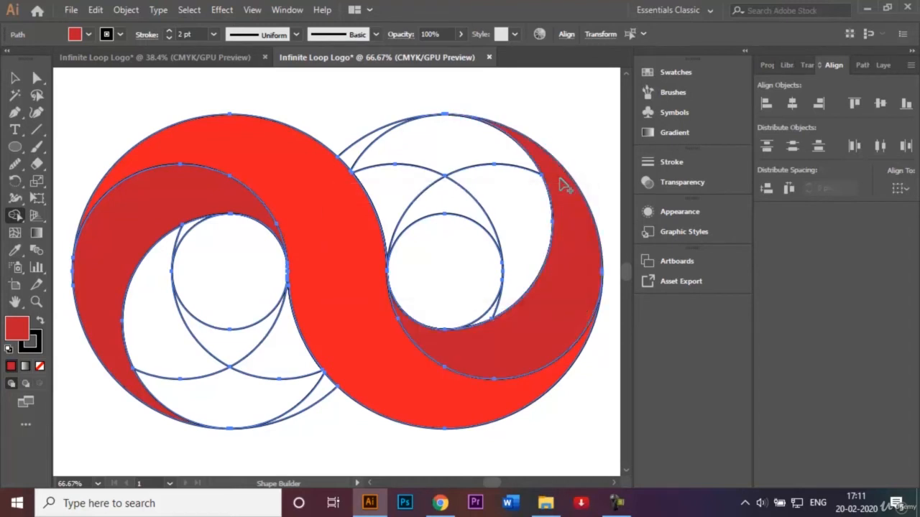
With an orange fill, merge the regions of the crescent band below the left hole and its counterpart above the right hole
{"action": "left_click", "coordinate": [89, 35]}
{"action": "left_click", "coordinate": [130, 60]}
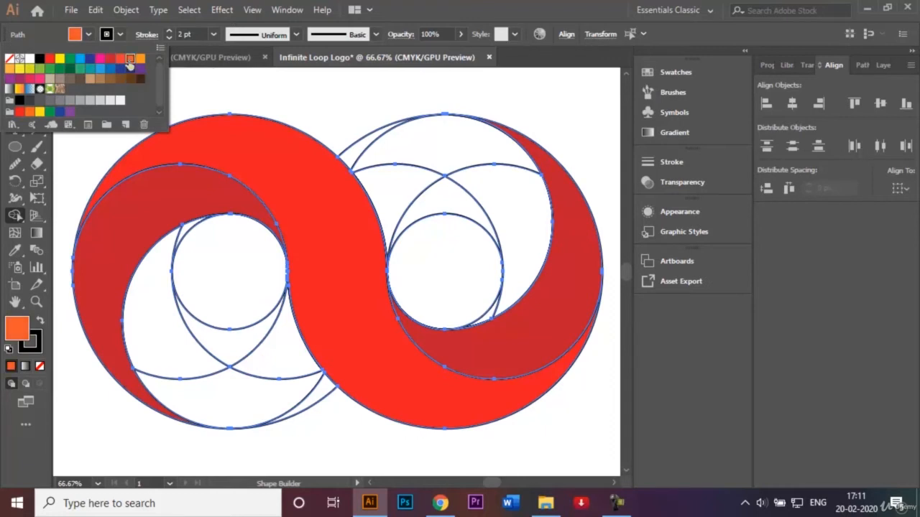
{"action": "left_click", "coordinate": [213, 86]}
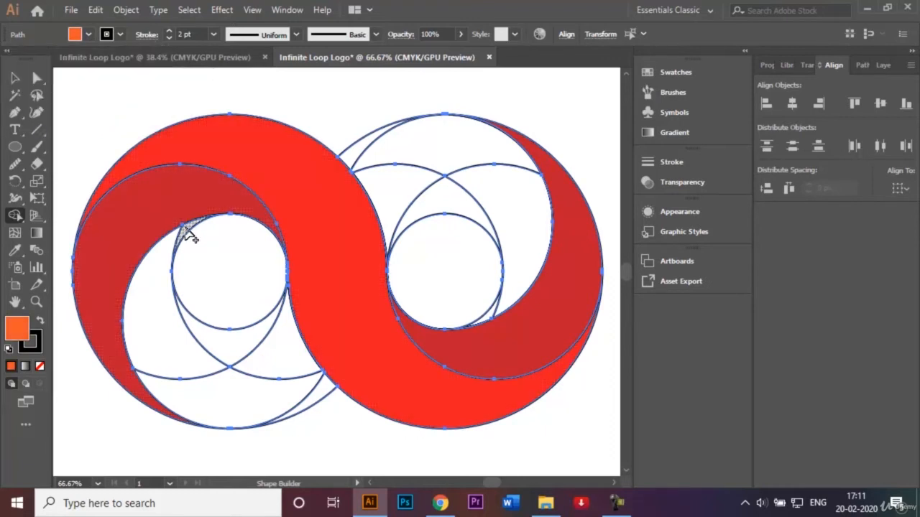
{"action": "mouse_move", "coordinate": [185, 230]}
{"action": "left_mouse_down"}
{"action": "mouse_move", "coordinate": [150, 304]}
{"action": "mouse_move", "coordinate": [175, 385]}
{"action": "mouse_move", "coordinate": [195, 400]}
{"action": "mouse_move", "coordinate": [278, 417]}
{"action": "mouse_move", "coordinate": [316, 406]}
{"action": "left_mouse_up"}
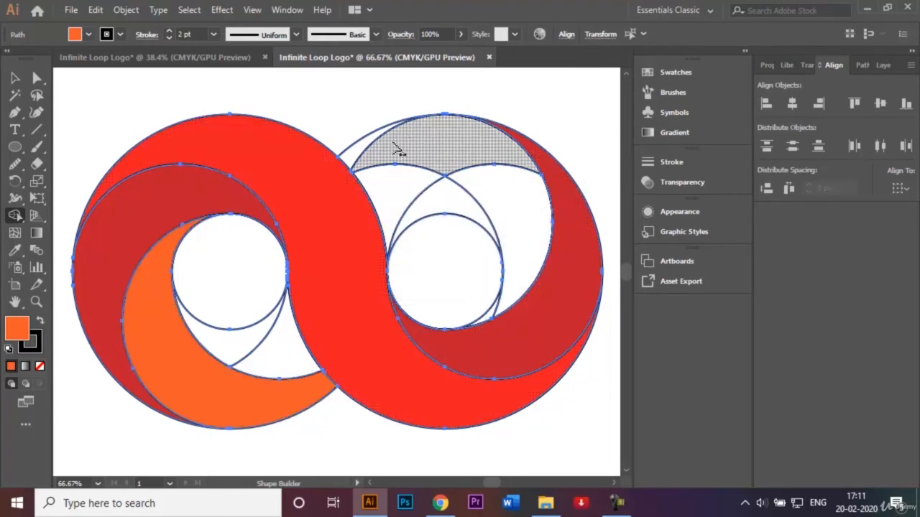
{"action": "mouse_move", "coordinate": [352, 158]}
{"action": "left_mouse_down"}
{"action": "mouse_move", "coordinate": [391, 152]}
{"action": "mouse_move", "coordinate": [525, 184]}
{"action": "mouse_move", "coordinate": [533, 248]}
{"action": "mouse_move", "coordinate": [496, 320]}
{"action": "left_mouse_up"}
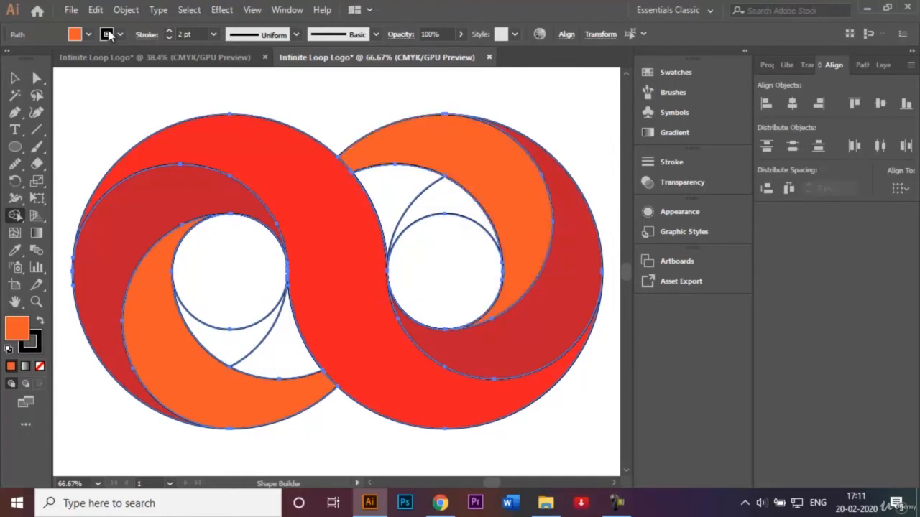
With a C=0 M=35 Y=85 K=0 fill, merge the remaining inner regions beneath the left hole and above the right hole
{"action": "left_click", "coordinate": [89, 34]}
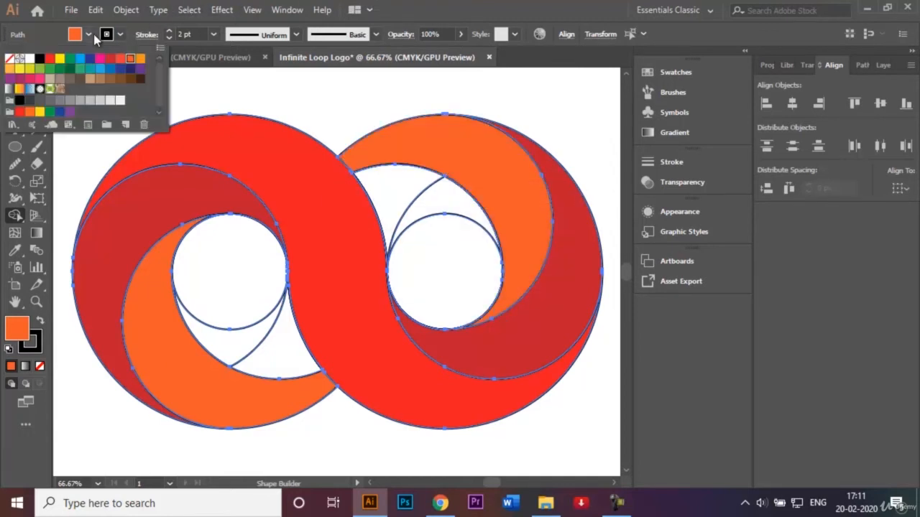
{"action": "left_click", "coordinate": [7, 69]}
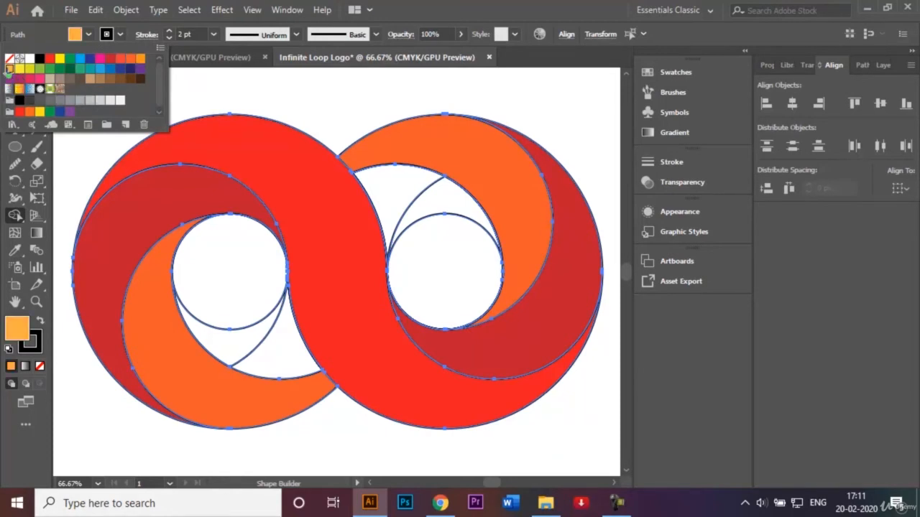
{"action": "left_click", "coordinate": [218, 84]}
{"action": "left_click", "coordinate": [213, 337]}
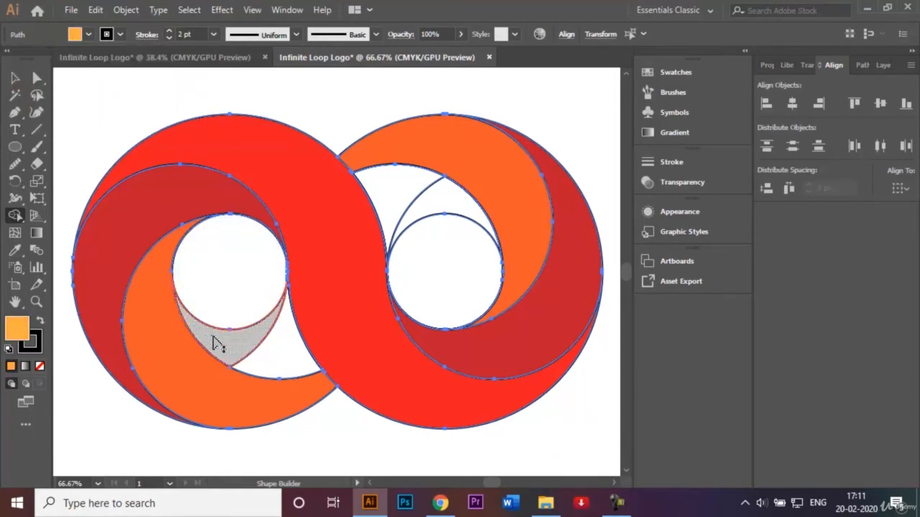
{"action": "left_click_drag", "start_coordinate": [213, 337], "coordinate": [293, 363]}
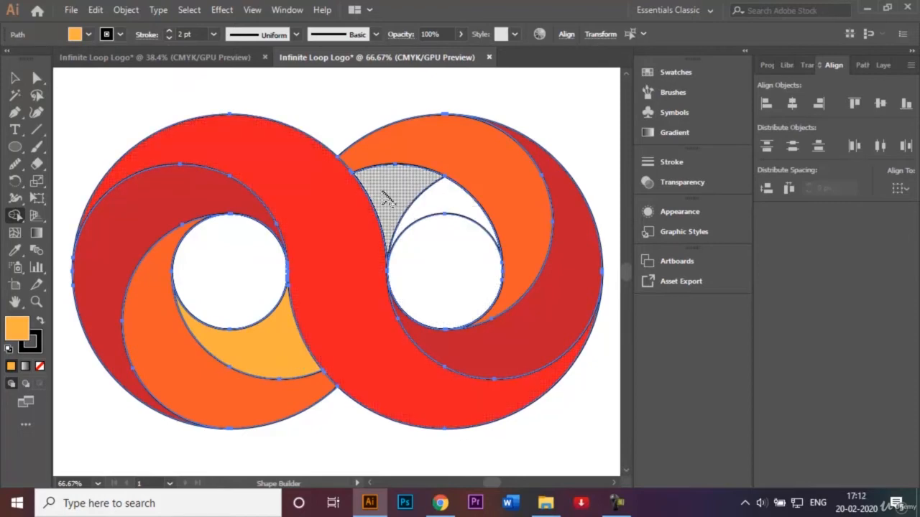
{"action": "left_click_drag", "start_coordinate": [385, 199], "coordinate": [454, 205]}
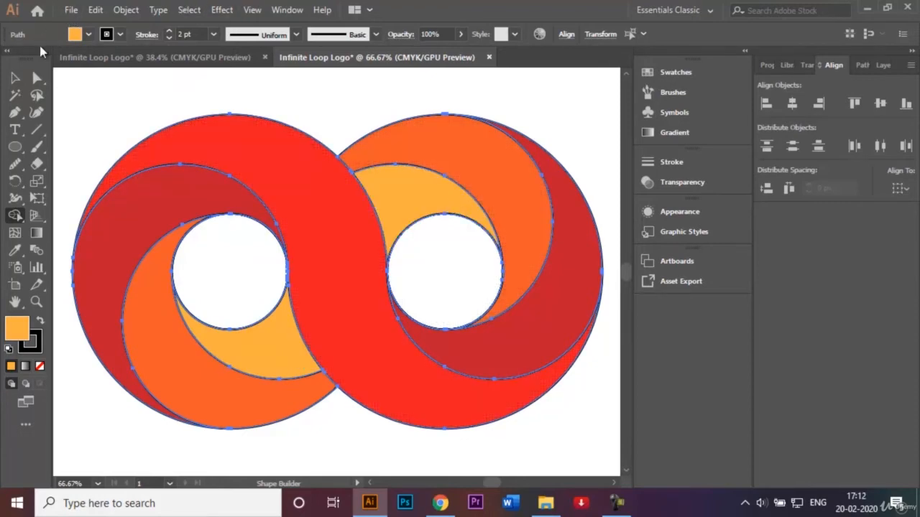
Deselect the artwork, examine the gradient colouring in the other Infinite Loop Logo document, and return to the flat-coloured logo
{"action": "left_click", "coordinate": [15, 76]}
{"action": "left_click", "coordinate": [66, 100]}
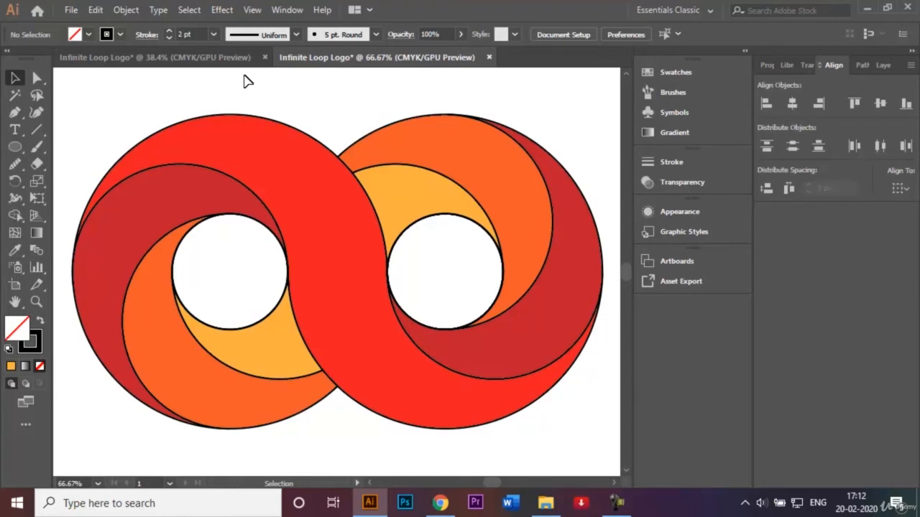
{"action": "left_click", "coordinate": [215, 57]}
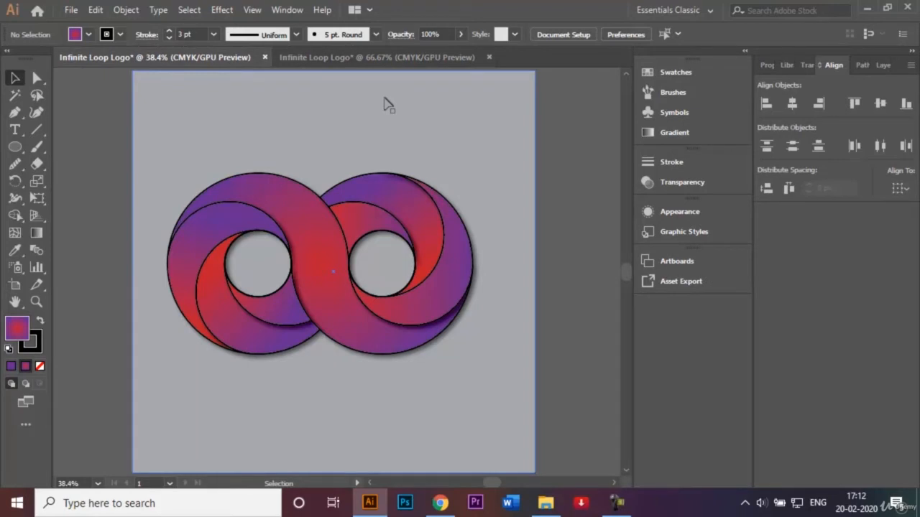
{"action": "left_click", "coordinate": [370, 57]}
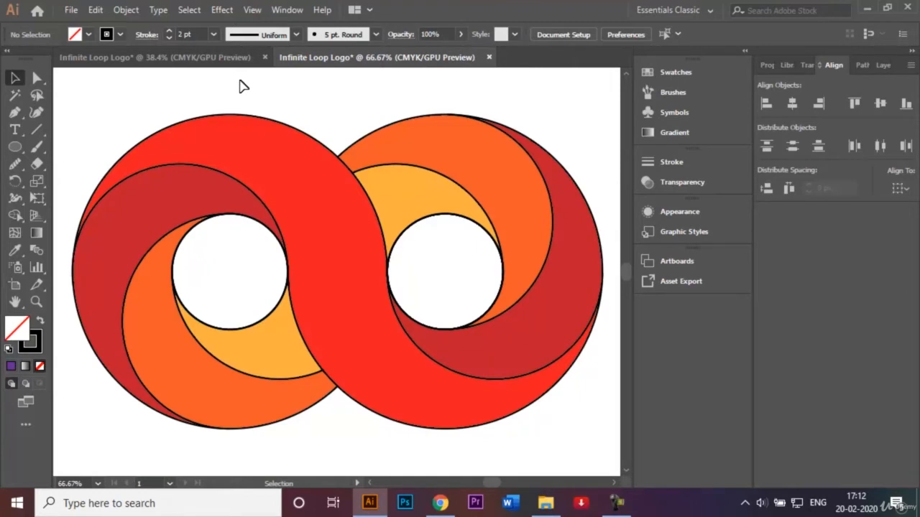
Apply a white-to-black linear gradient fill to the central S-shaped band
{"action": "left_click", "coordinate": [291, 164]}
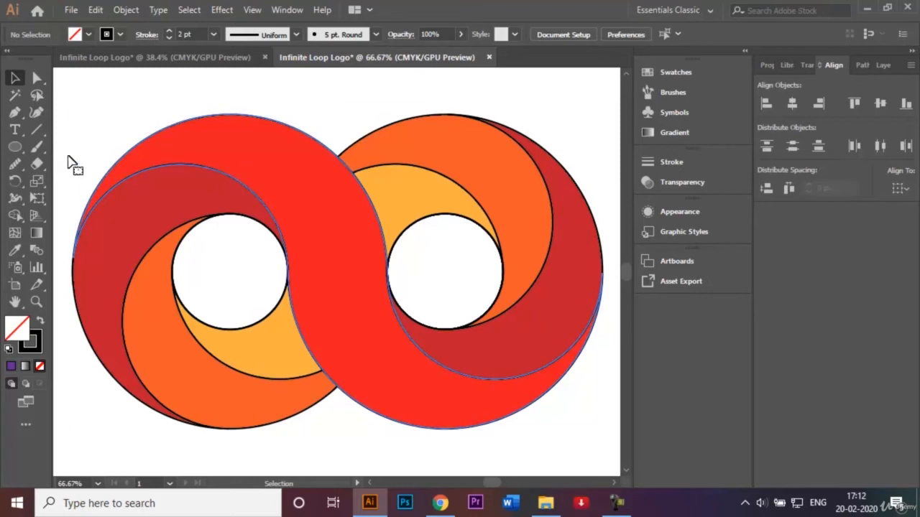
{"action": "double_click", "coordinate": [34, 240]}
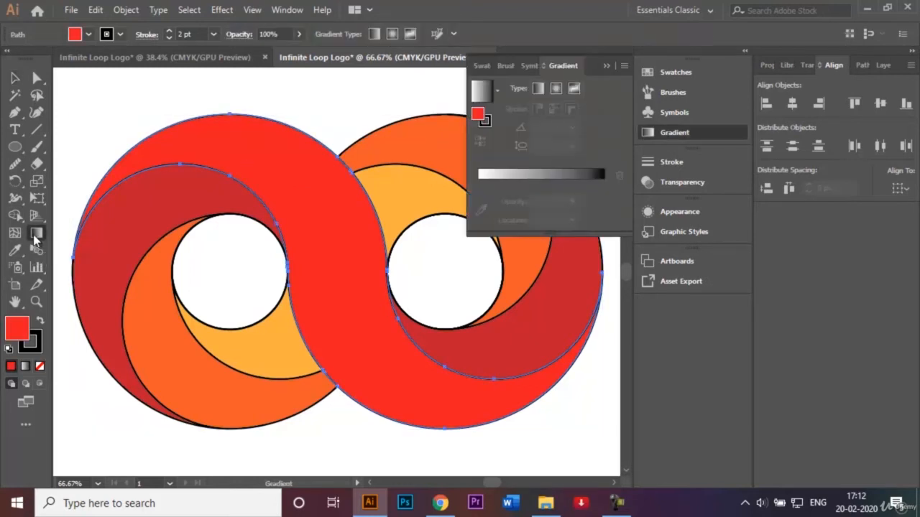
{"action": "left_click", "coordinate": [493, 181]}
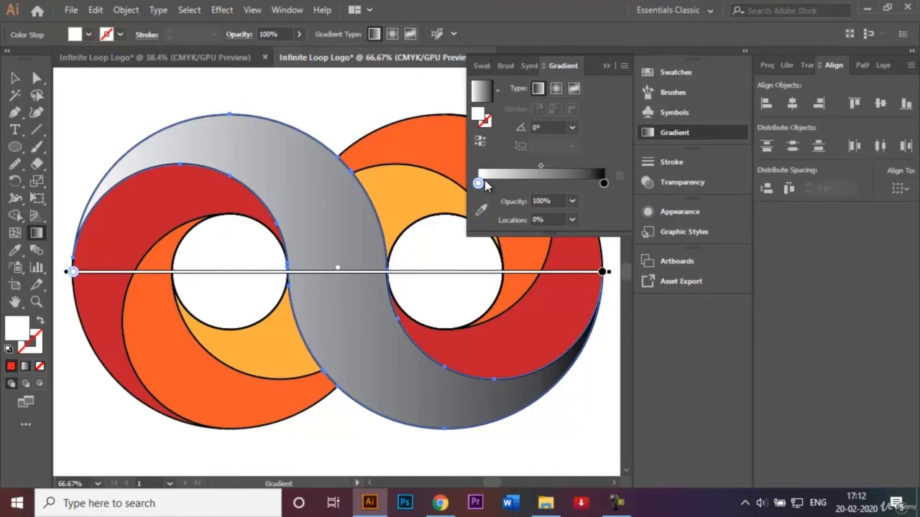
{"action": "left_click", "coordinate": [480, 184]}
{"action": "double_click", "coordinate": [479, 184]}
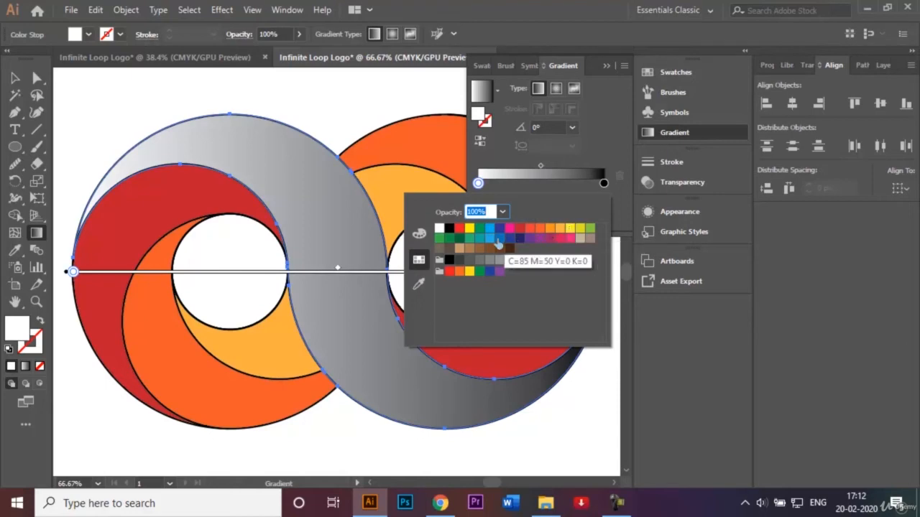
{"action": "key", "text": "alt+Tab"}
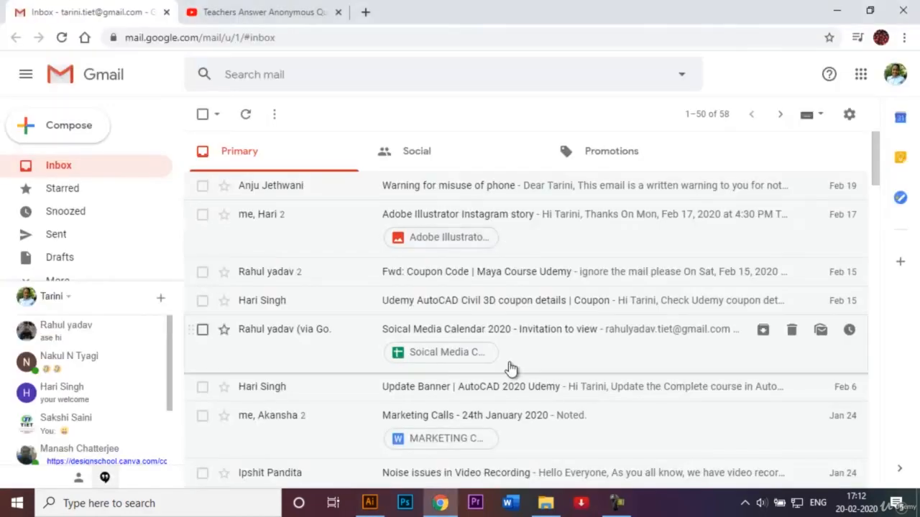
{"action": "left_click", "coordinate": [379, 504]}
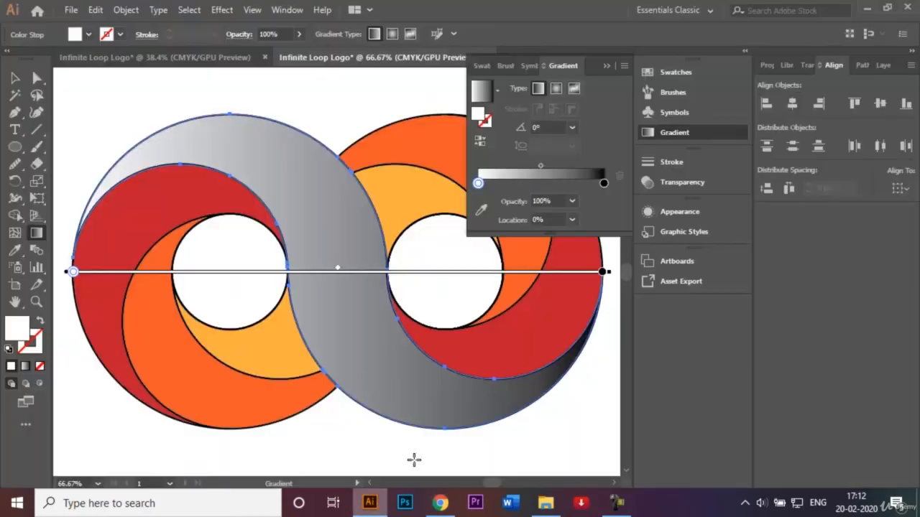
Set the S-shaped band's gradient to run from a light blue start stop to a dark blue end stop
{"action": "double_click", "coordinate": [478, 183]}
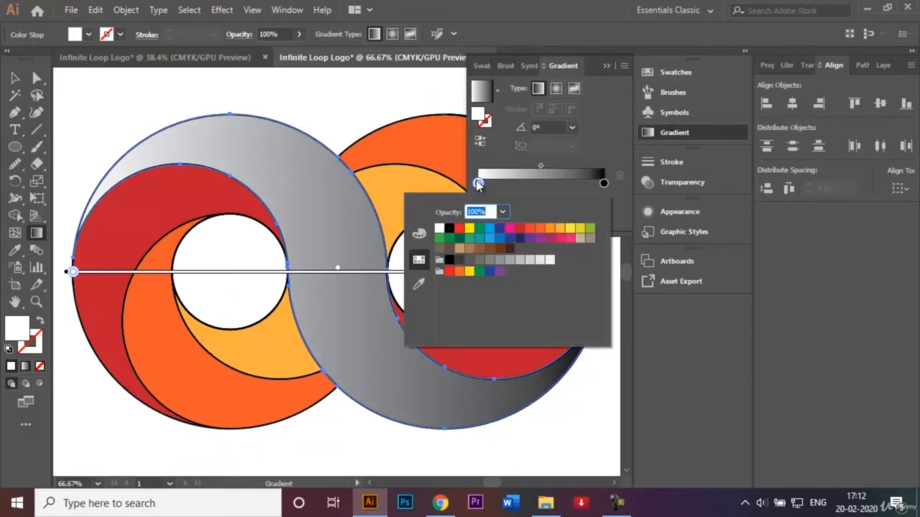
{"action": "left_click", "coordinate": [489, 238]}
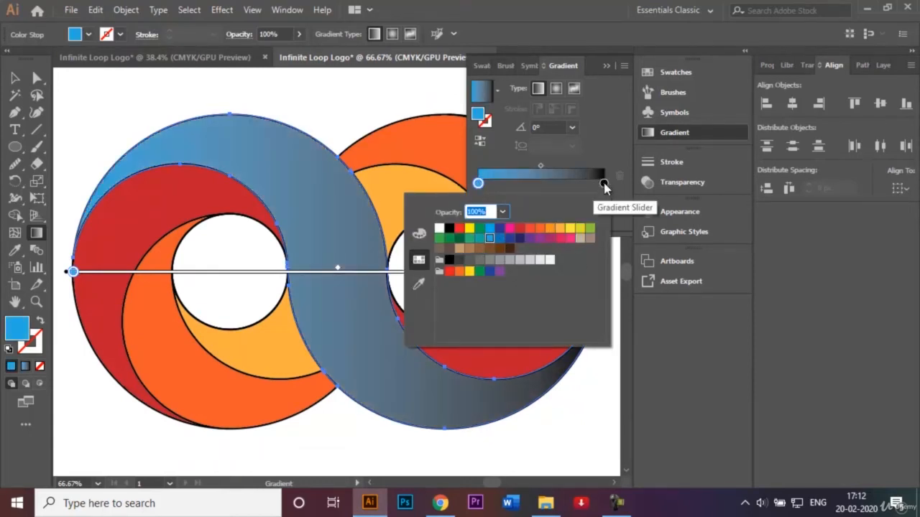
{"action": "double_click", "coordinate": [603, 184]}
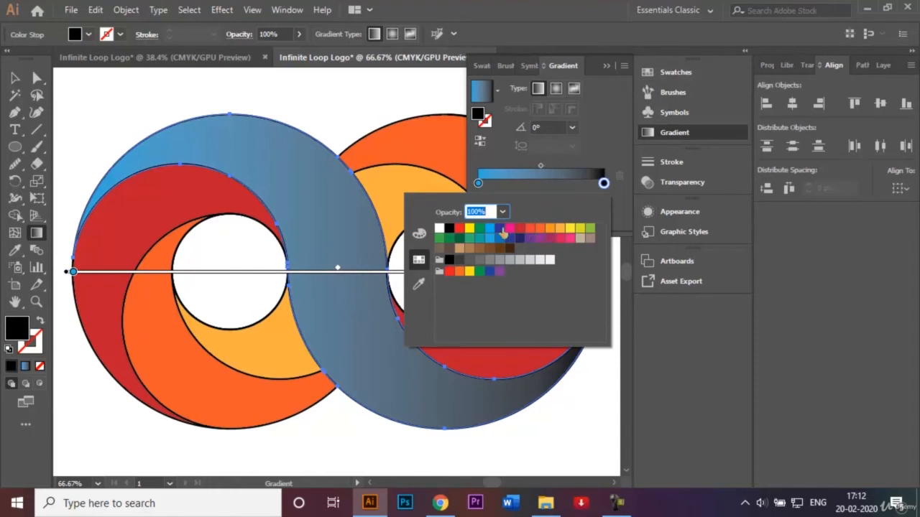
{"action": "left_click", "coordinate": [499, 228]}
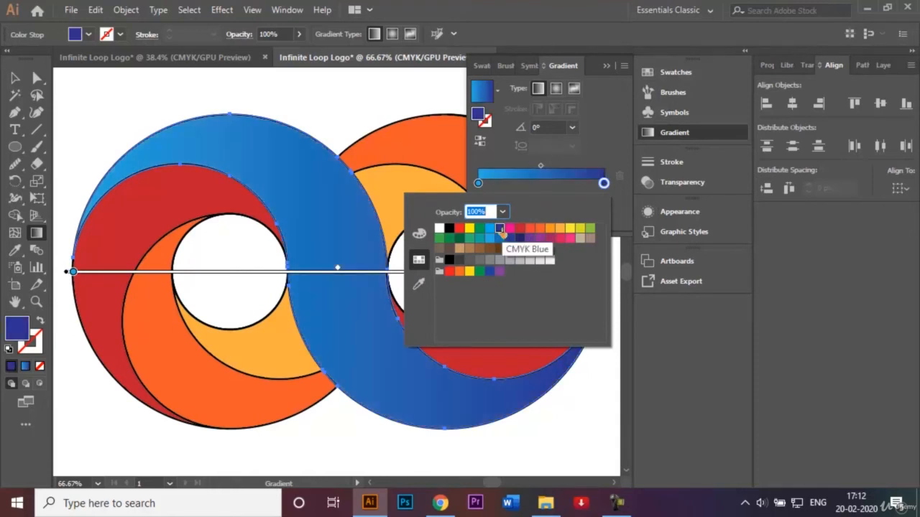
Change the S-shaped band's blue gradient to radial, then deselect the band
{"action": "left_click", "coordinate": [555, 93]}
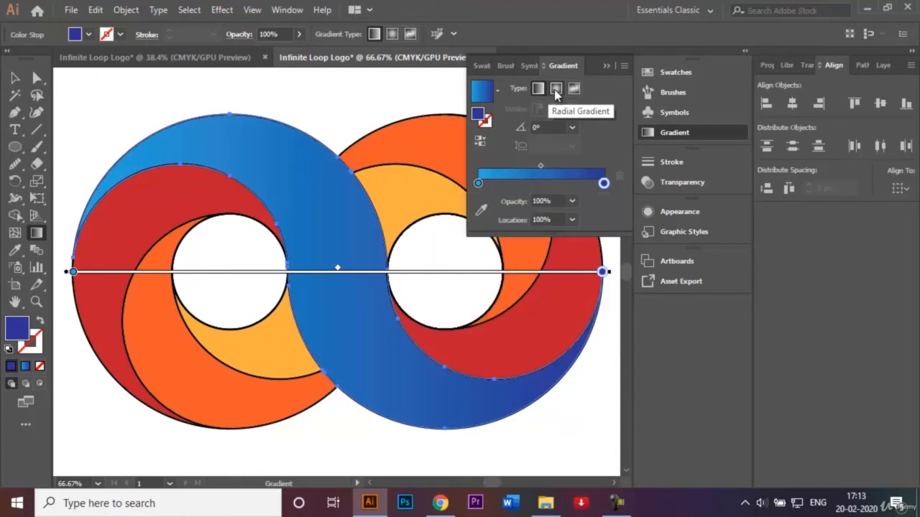
{"action": "left_click", "coordinate": [555, 89]}
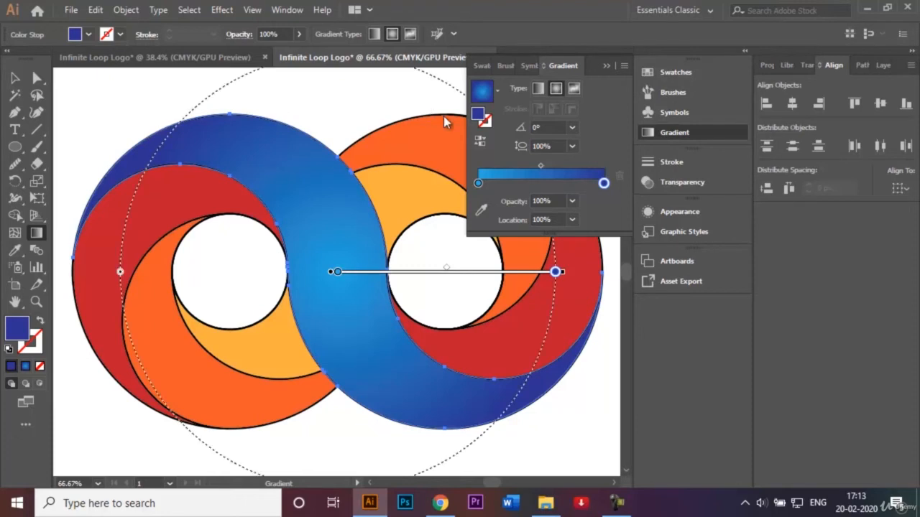
{"action": "left_click", "coordinate": [605, 66]}
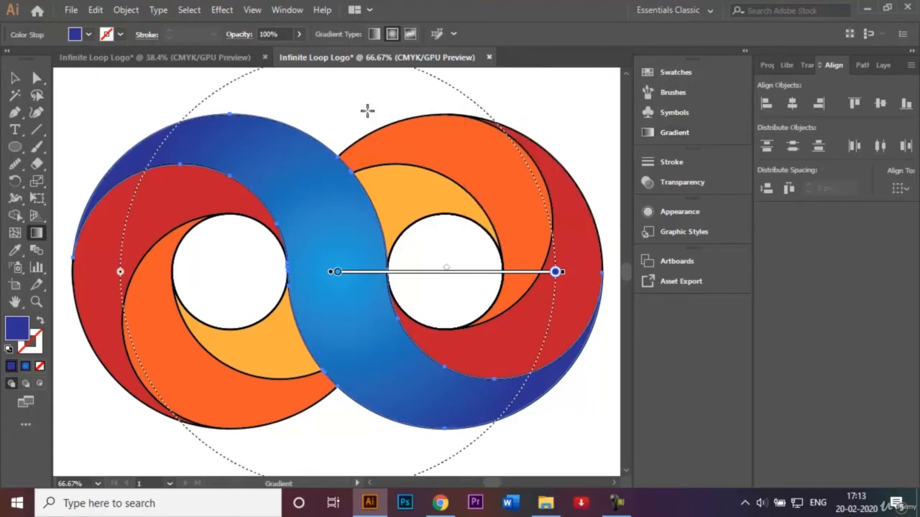
{"action": "left_click", "coordinate": [17, 81]}
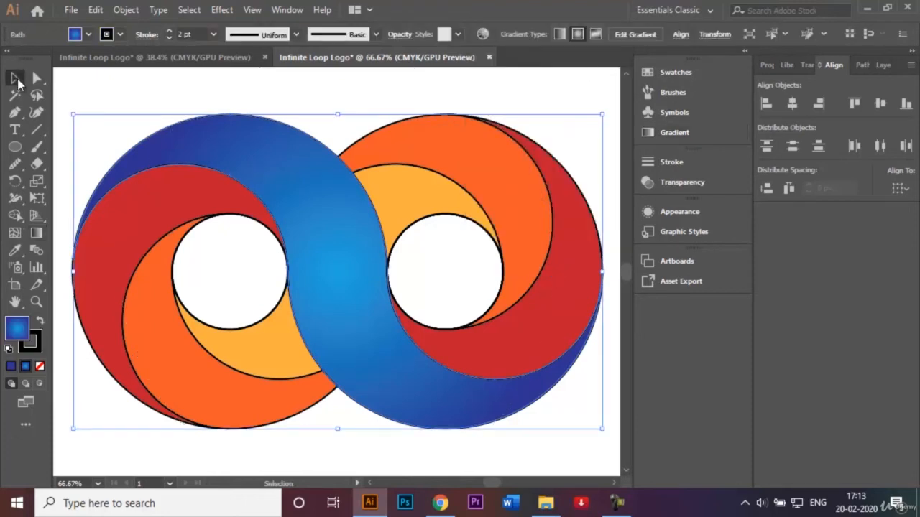
{"action": "left_click", "coordinate": [93, 98]}
Fill both dark red curved bands with the light-to-dark blue gradient as a linear gradient, then deselect them
{"action": "left_click", "coordinate": [142, 213]}
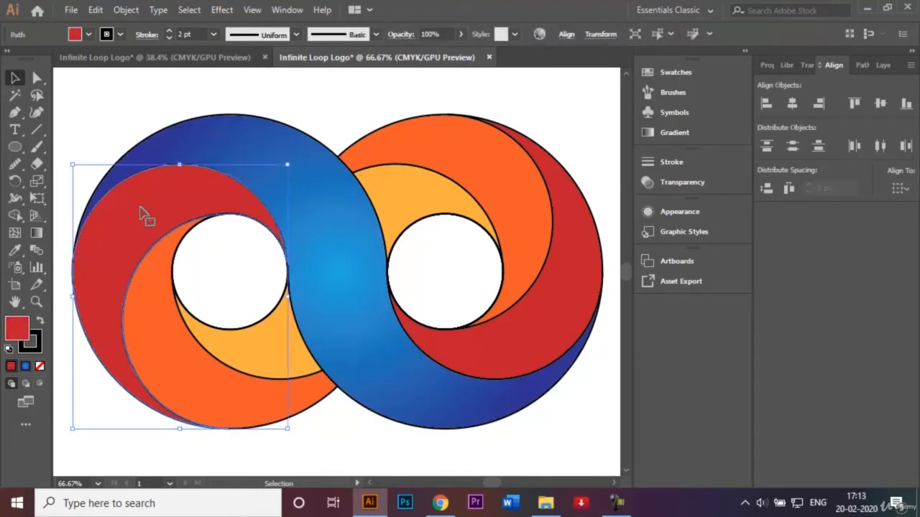
{"action": "left_click", "coordinate": [558, 270], "text": "shift"}
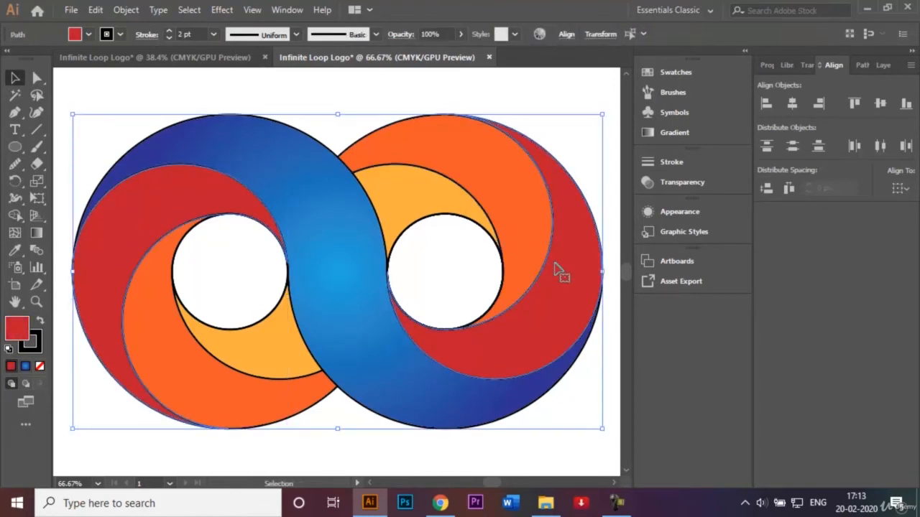
{"action": "double_click", "coordinate": [35, 233]}
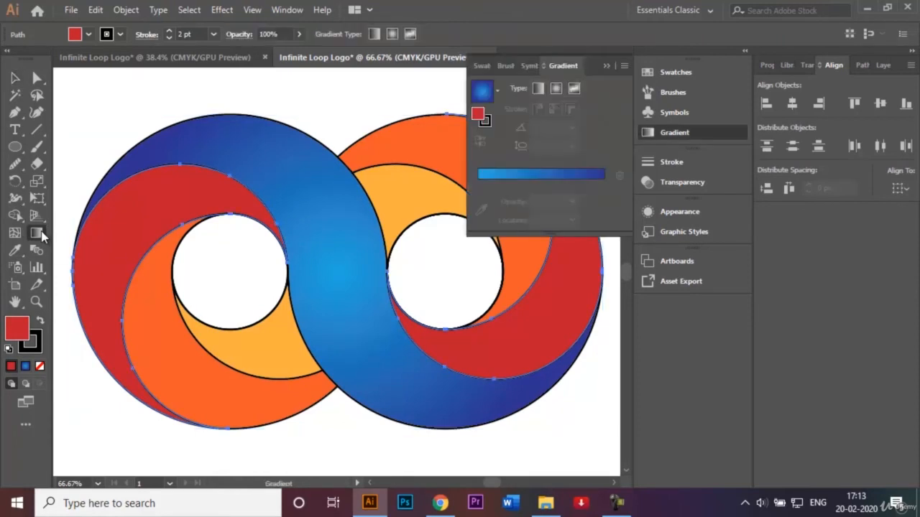
{"action": "left_click", "coordinate": [517, 174]}
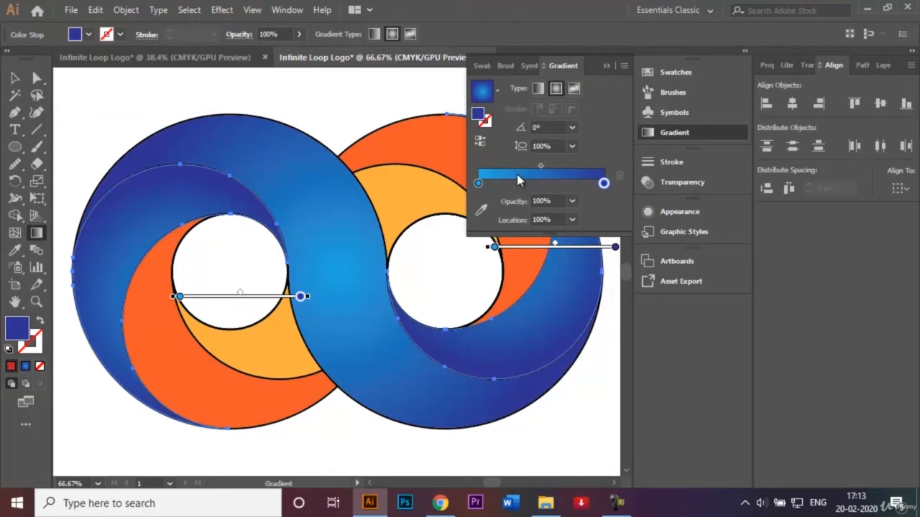
{"action": "left_click", "coordinate": [539, 89]}
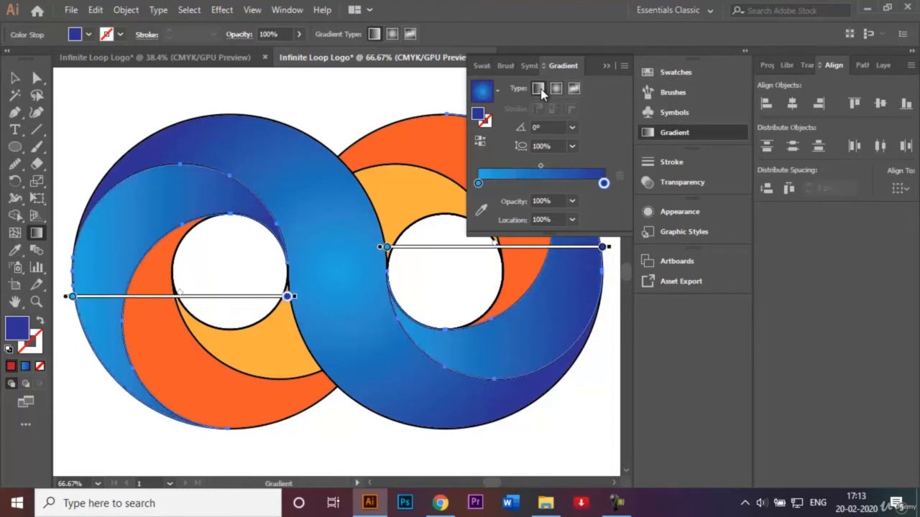
{"action": "left_click", "coordinate": [607, 66]}
{"action": "key", "text": "v"}
{"action": "left_click", "coordinate": [123, 92]}
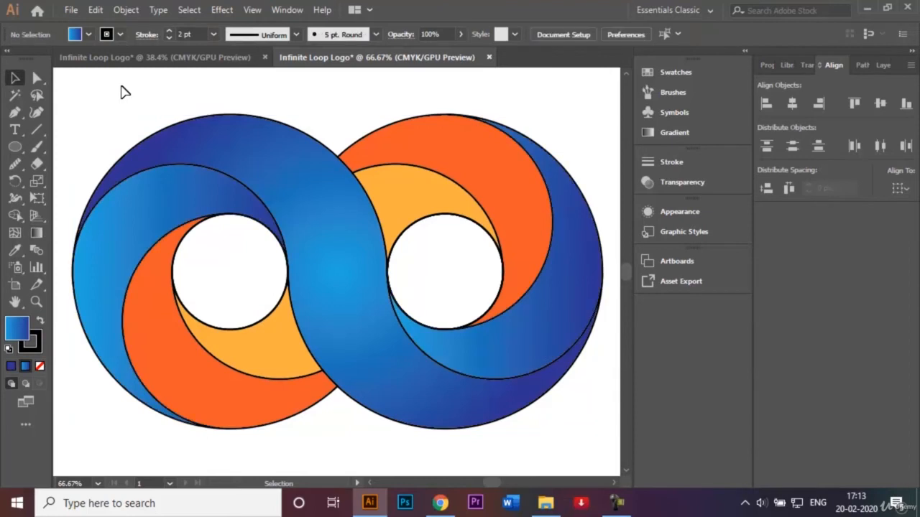
Redirect the linear gradient on the left curved band diagonally, from light blue at its lower left up to dark blue near its top
{"action": "left_click", "coordinate": [136, 219]}
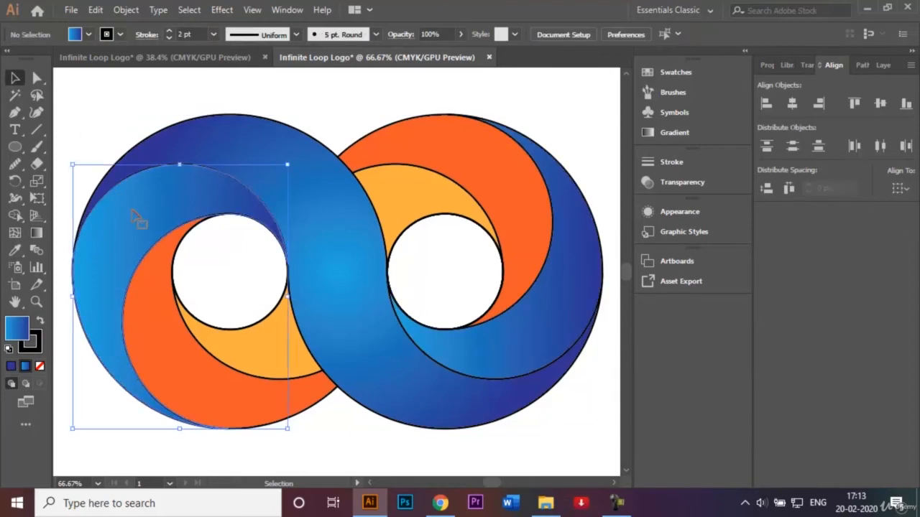
{"action": "left_click", "coordinate": [36, 233]}
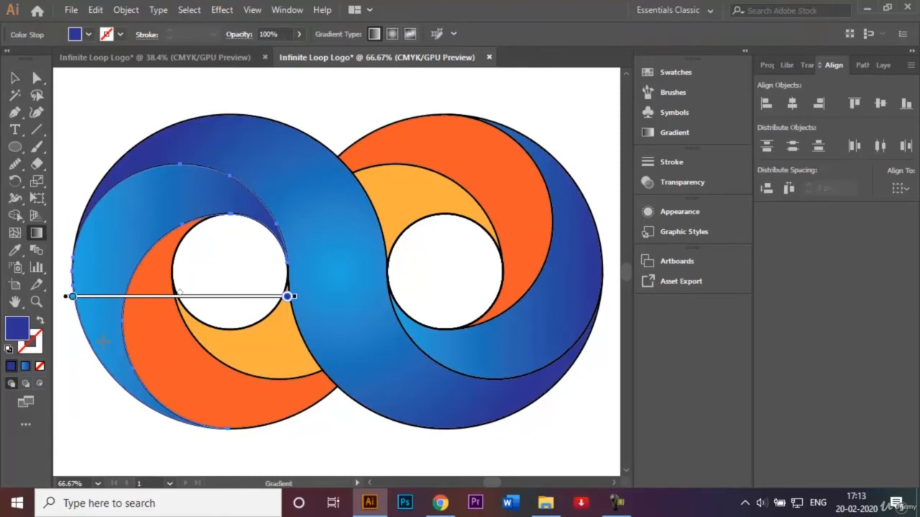
{"action": "mouse_move", "coordinate": [102, 347]}
{"action": "left_mouse_down"}
{"action": "mouse_move", "coordinate": [127, 222]}
{"action": "mouse_move", "coordinate": [166, 188]}
{"action": "left_mouse_up"}
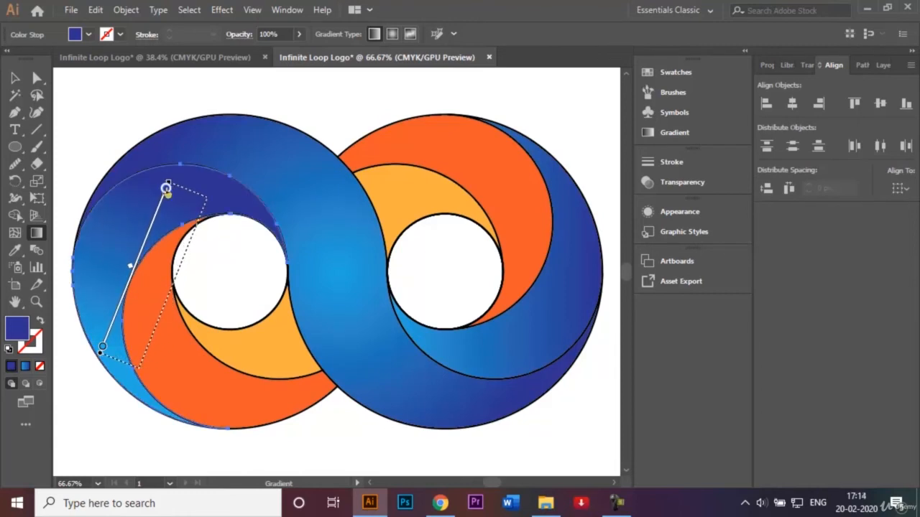
Redirect the linear gradient on the right curved band from light blue near its top down to dark blue at its lower end, and deselect it
{"action": "key", "text": "v"}
{"action": "key", "text": "ctrl+h"}
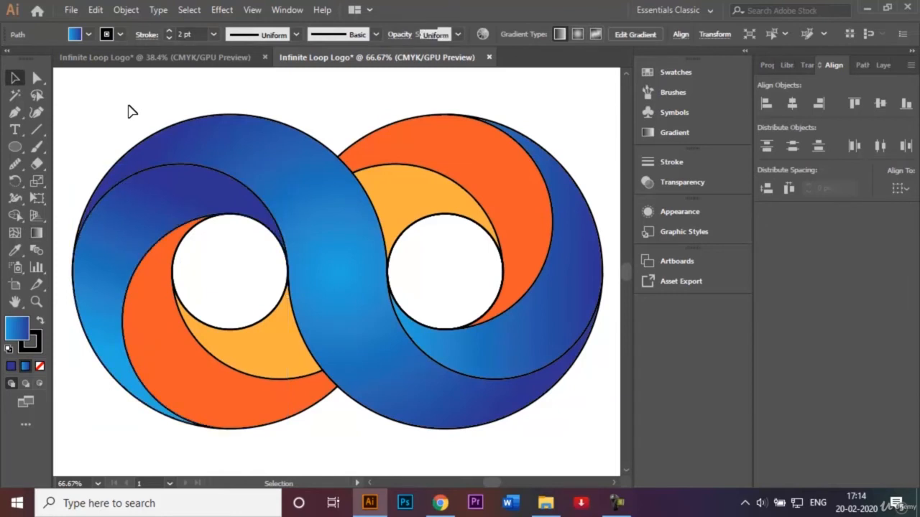
{"action": "left_click", "coordinate": [574, 261]}
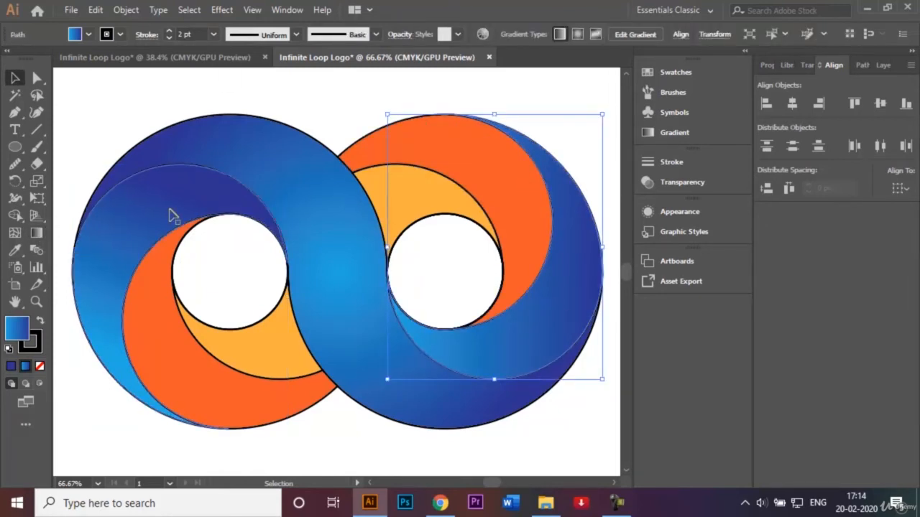
{"action": "left_click", "coordinate": [36, 234]}
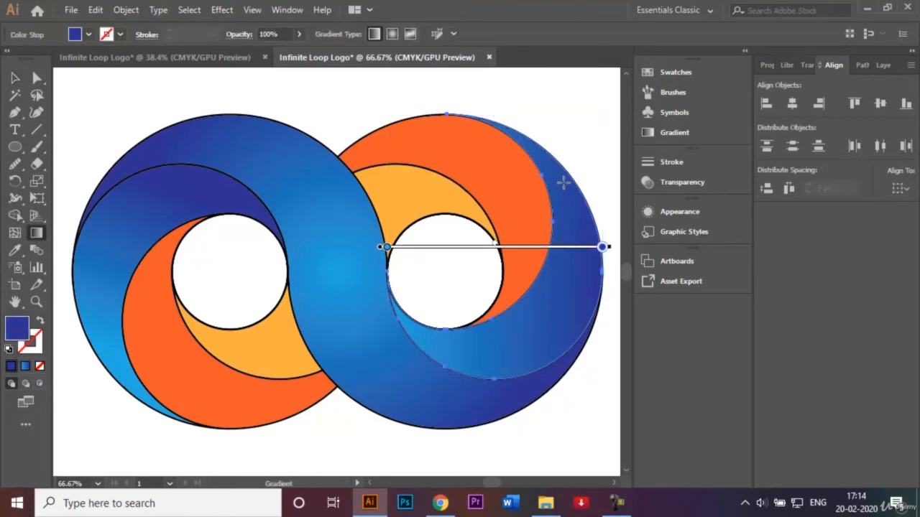
{"action": "mouse_move", "coordinate": [563, 182]}
{"action": "left_mouse_down"}
{"action": "mouse_move", "coordinate": [553, 314]}
{"action": "mouse_move", "coordinate": [530, 348]}
{"action": "left_mouse_up"}
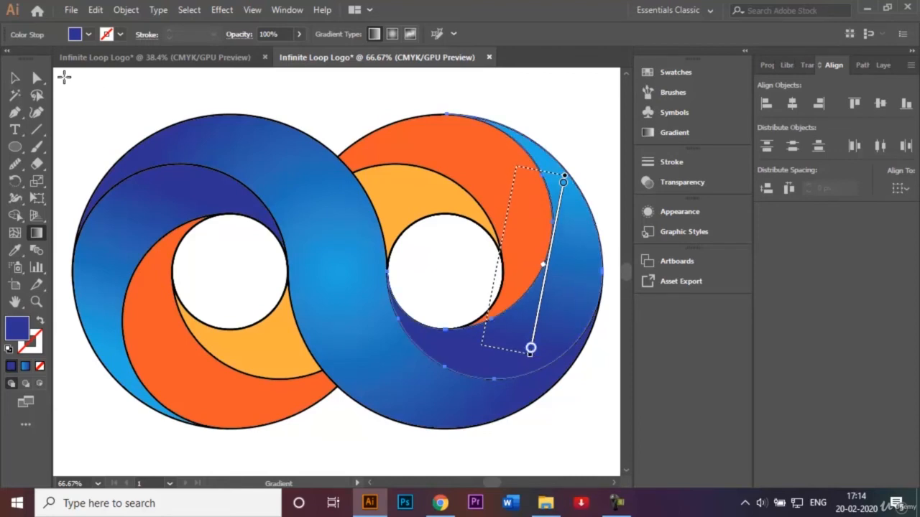
{"action": "left_click", "coordinate": [15, 79]}
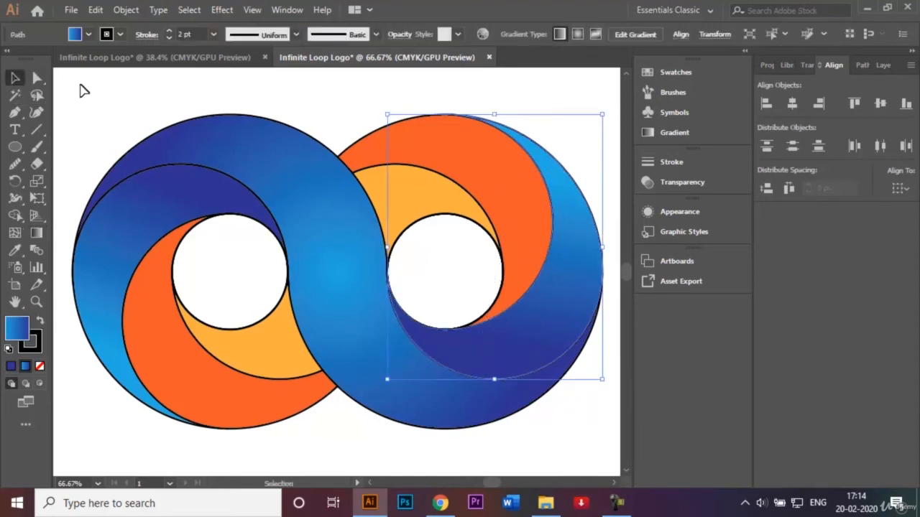
{"action": "left_click", "coordinate": [129, 91]}
{"action": "left_click", "coordinate": [201, 390]}
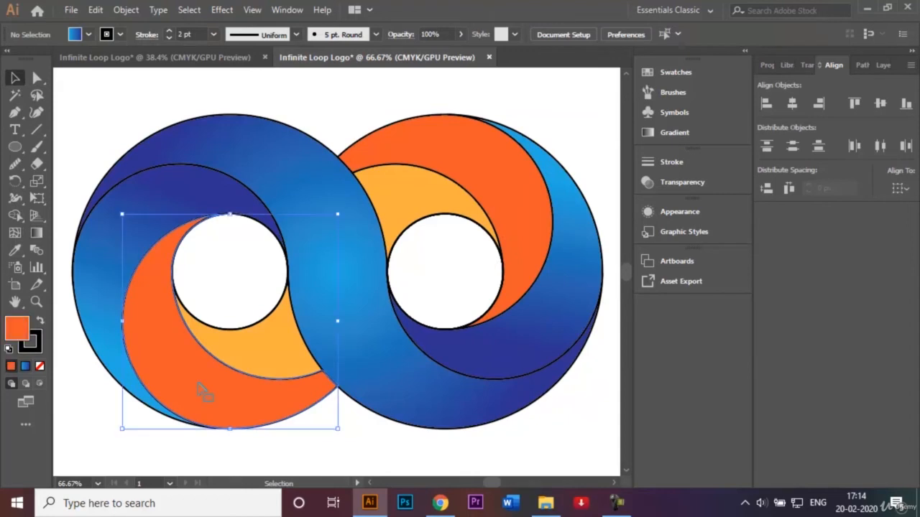
{"action": "left_click", "coordinate": [480, 186], "text": "shift"}
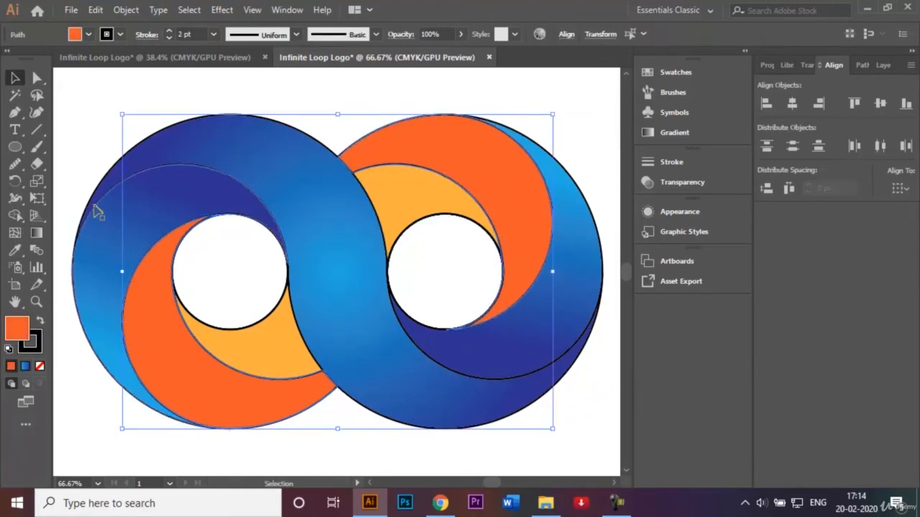
{"action": "left_click", "coordinate": [37, 234]}
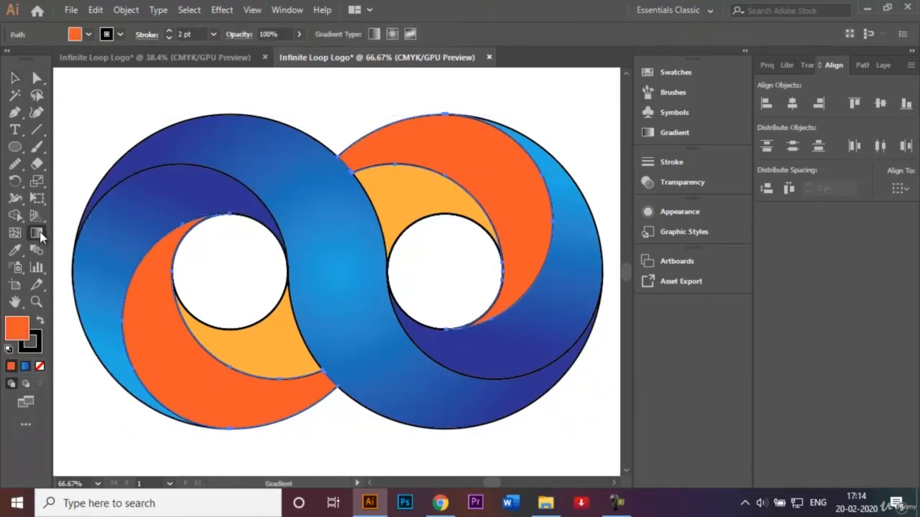
{"action": "double_click", "coordinate": [37, 233]}
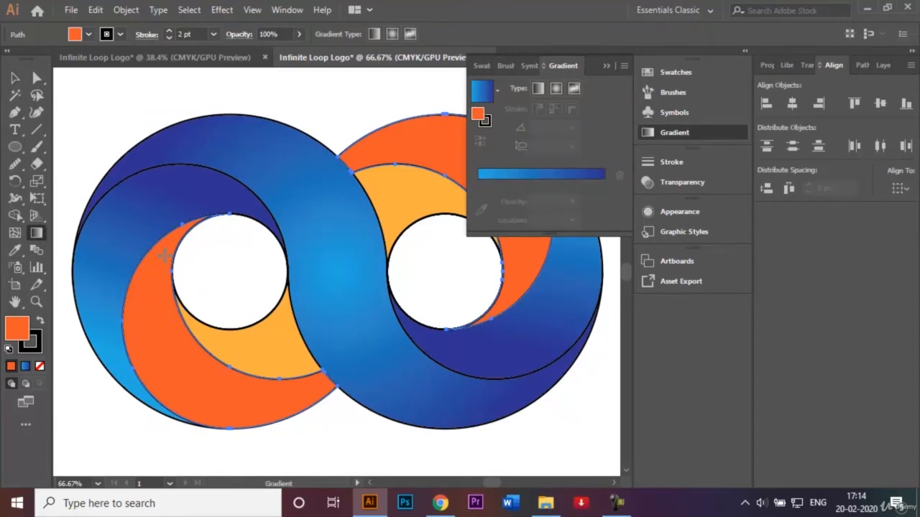
{"action": "left_click", "coordinate": [607, 66]}
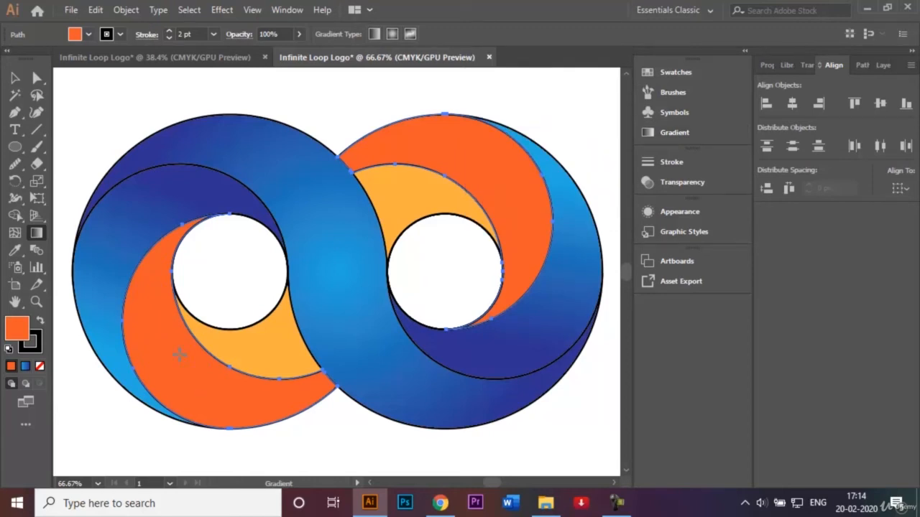
{"action": "left_click", "coordinate": [15, 78]}
{"action": "left_click", "coordinate": [98, 90]}
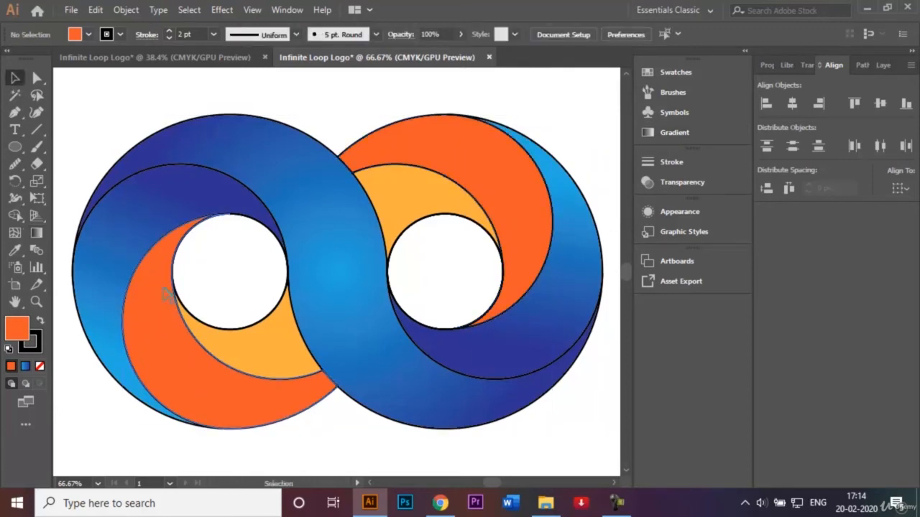
Fill both orange bands with the light-to-dark blue linear gradient, and deselect them
{"action": "left_click", "coordinate": [167, 294]}
{"action": "left_click", "coordinate": [538, 195], "text": "shift"}
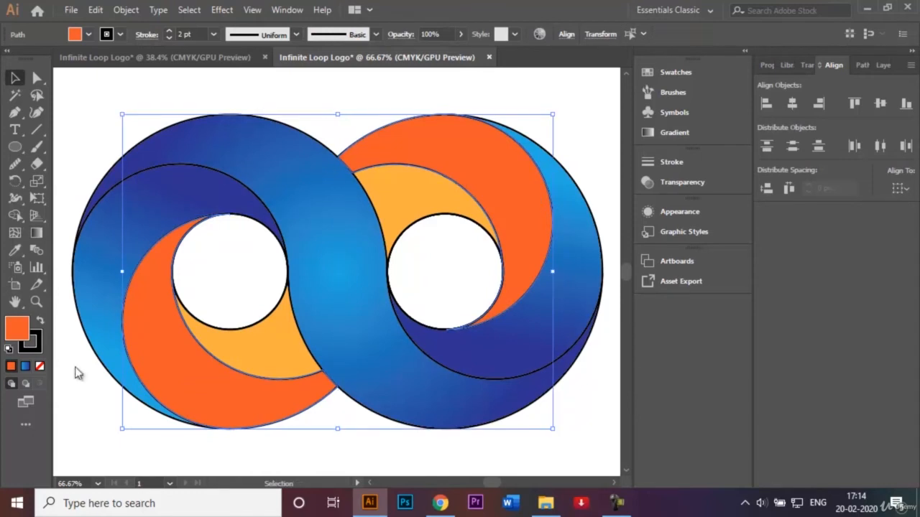
{"action": "left_click", "coordinate": [25, 367]}
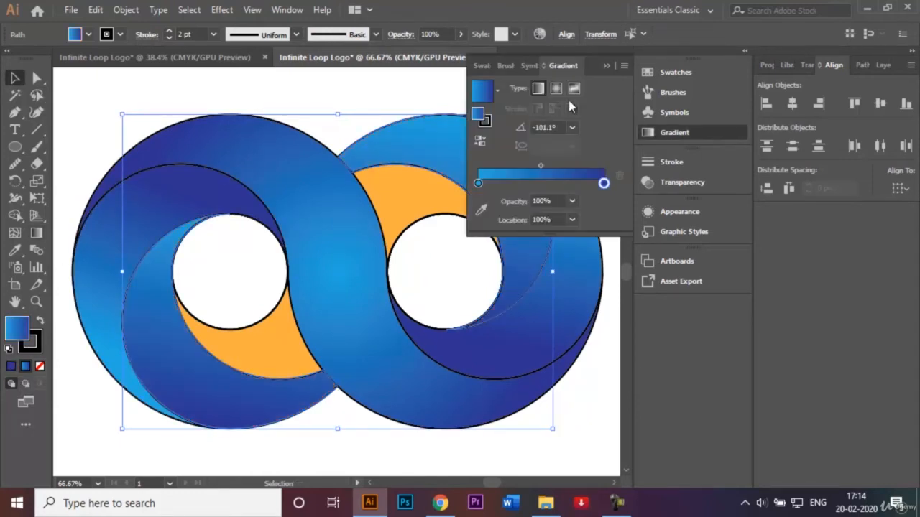
{"action": "left_click", "coordinate": [606, 66]}
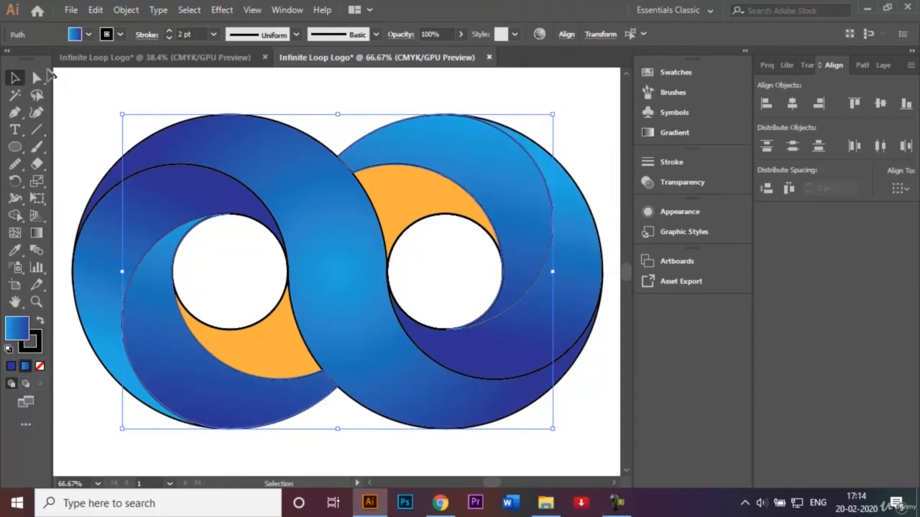
{"action": "left_click", "coordinate": [121, 93]}
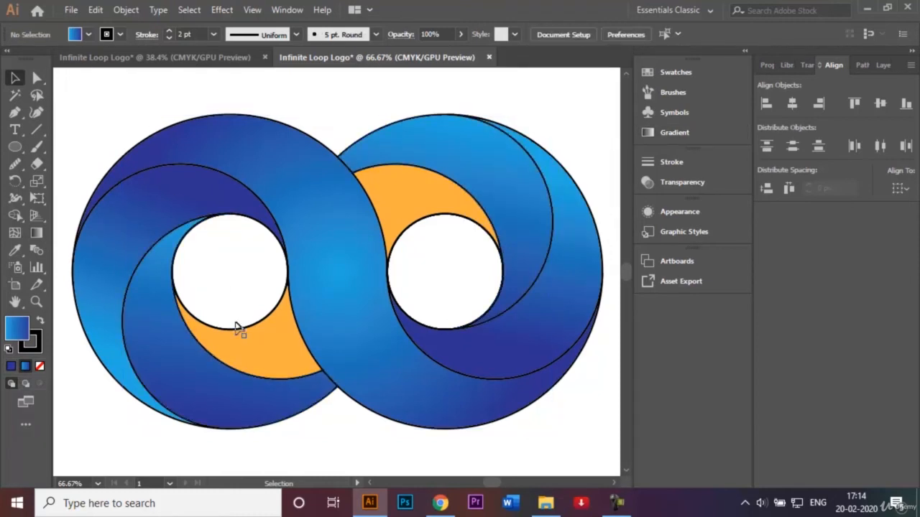
Apply the light-to-dark blue linear gradient to both yellow crescents beside the white circles, and deselect them
{"action": "left_click", "coordinate": [263, 361]}
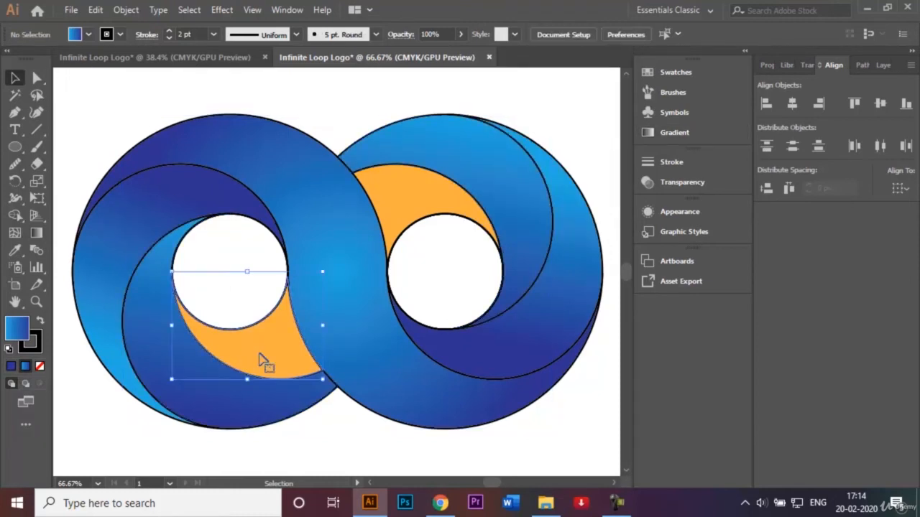
{"action": "left_click", "coordinate": [401, 205], "text": "shift"}
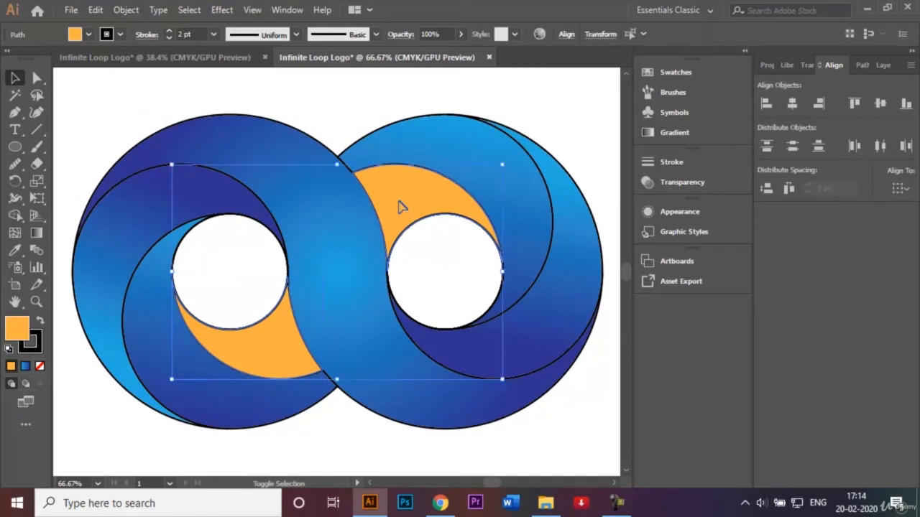
{"action": "left_click", "coordinate": [26, 367]}
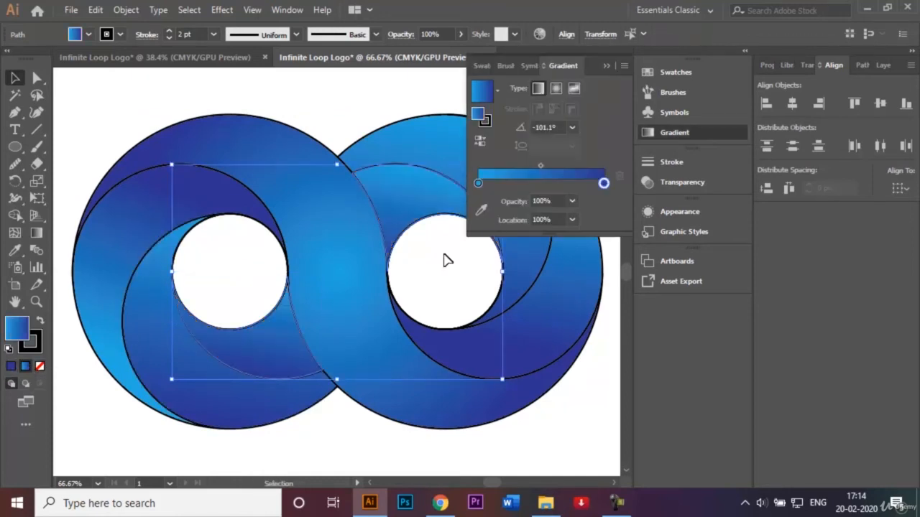
{"action": "left_click", "coordinate": [606, 66]}
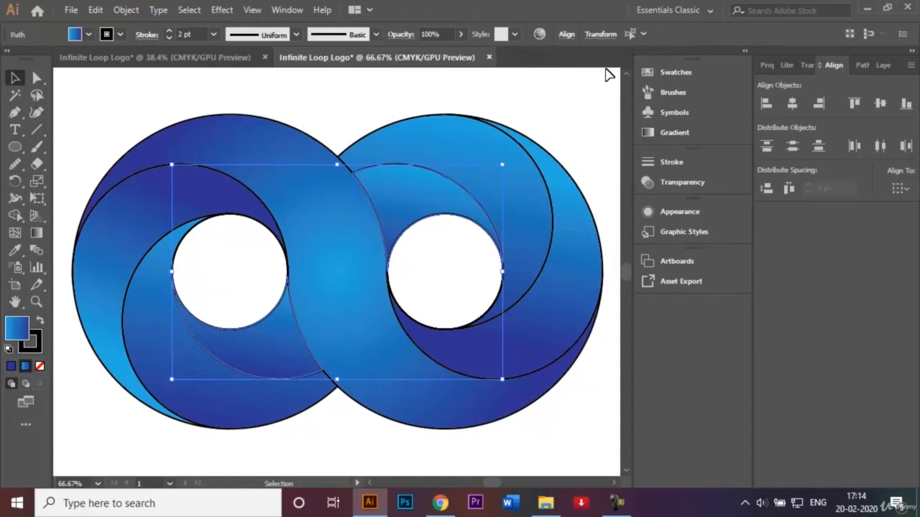
{"action": "left_click", "coordinate": [379, 92]}
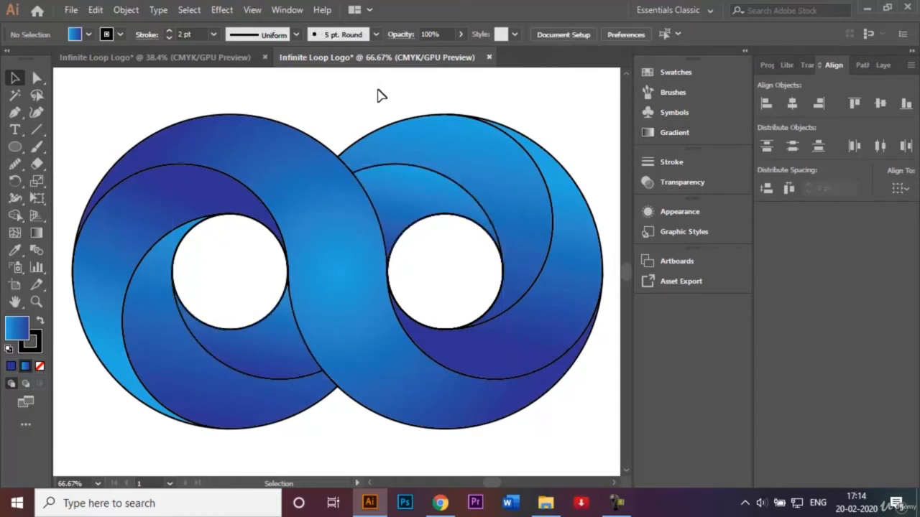
Remove the stroke from all shapes of the infinity logo, and deselect it
{"action": "key", "text": "ctrl+0"}
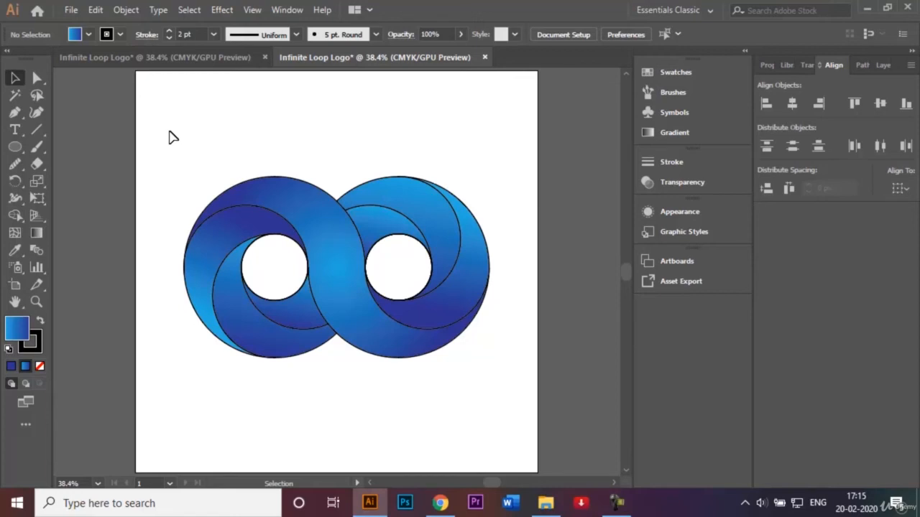
{"action": "left_click_drag", "start_coordinate": [173, 136], "coordinate": [509, 398]}
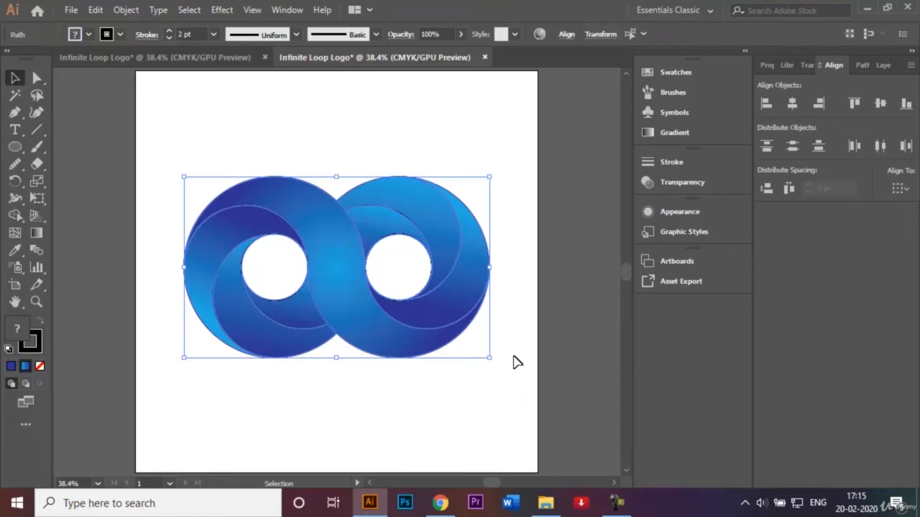
{"action": "left_click", "coordinate": [121, 35]}
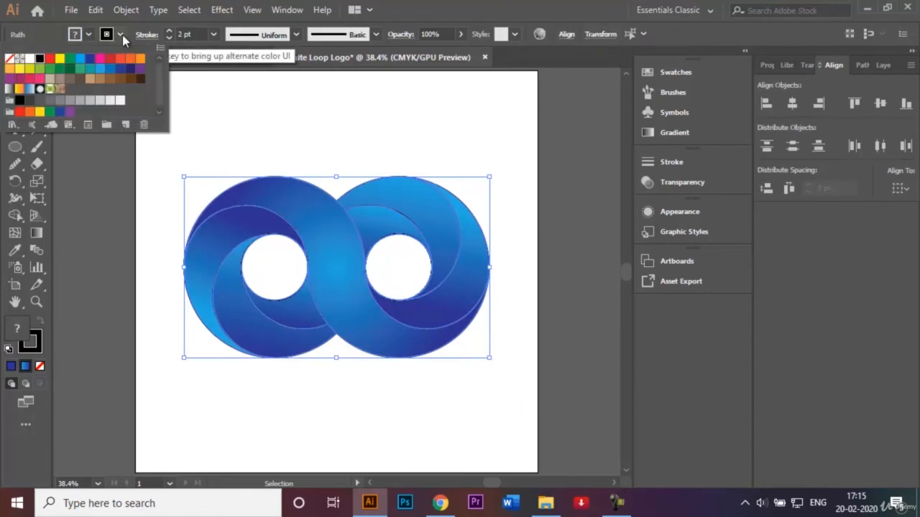
{"action": "left_click", "coordinate": [8, 62]}
{"action": "left_click", "coordinate": [284, 152]}
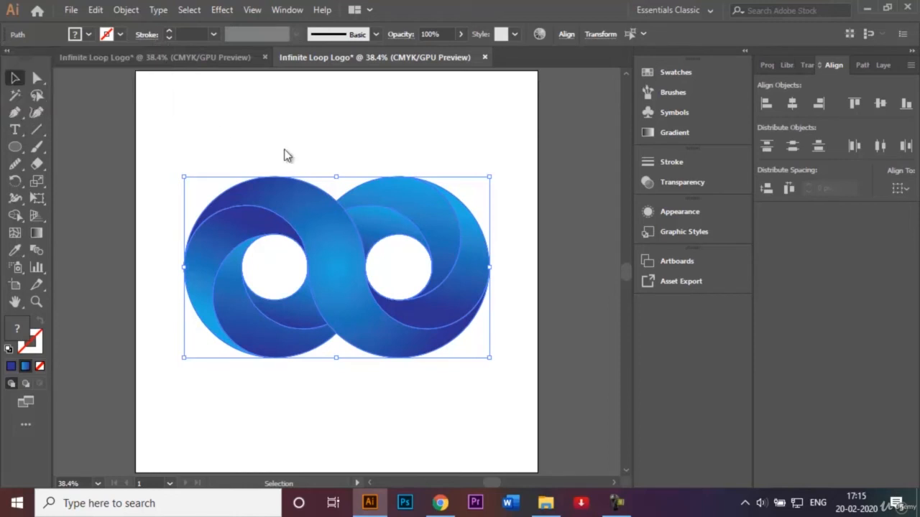
{"action": "left_click", "coordinate": [353, 144]}
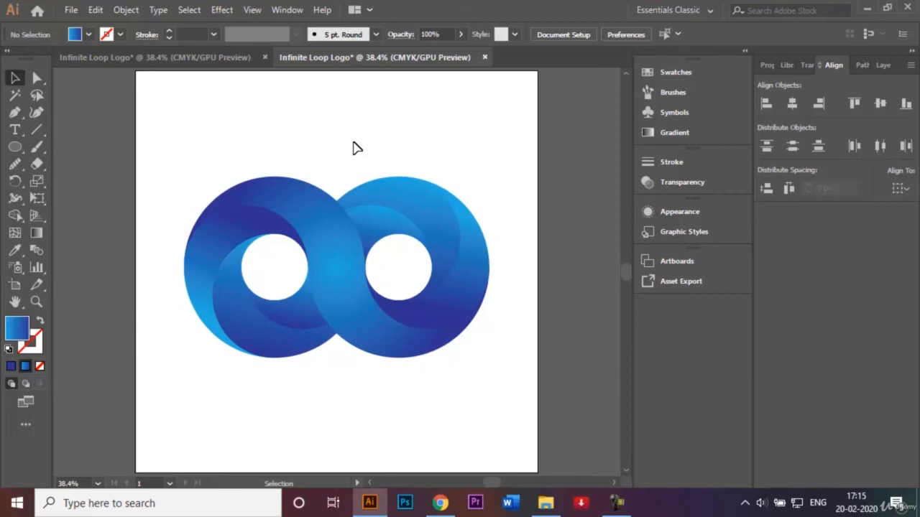
Give all shapes of the infinity logo a black stroke again, and deselect it
{"action": "left_click_drag", "start_coordinate": [172, 151], "coordinate": [524, 387]}
{"action": "left_click", "coordinate": [120, 35]}
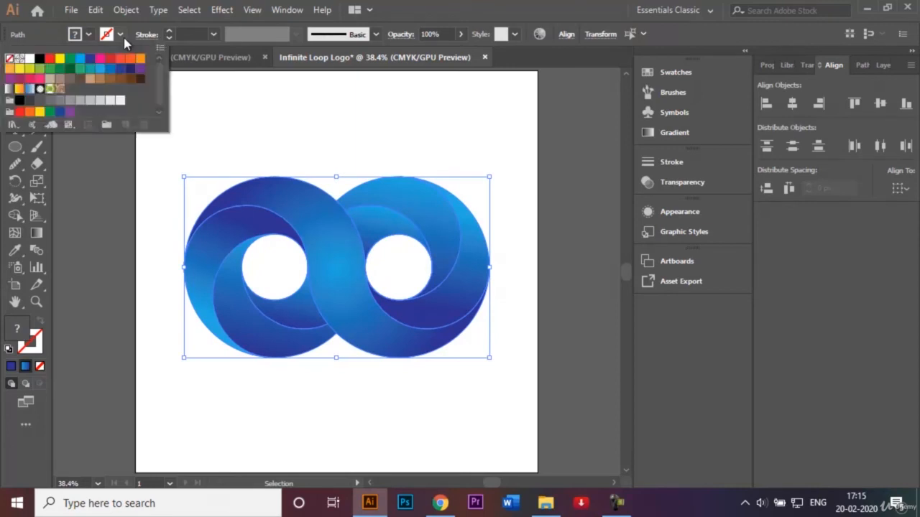
{"action": "left_click", "coordinate": [39, 59]}
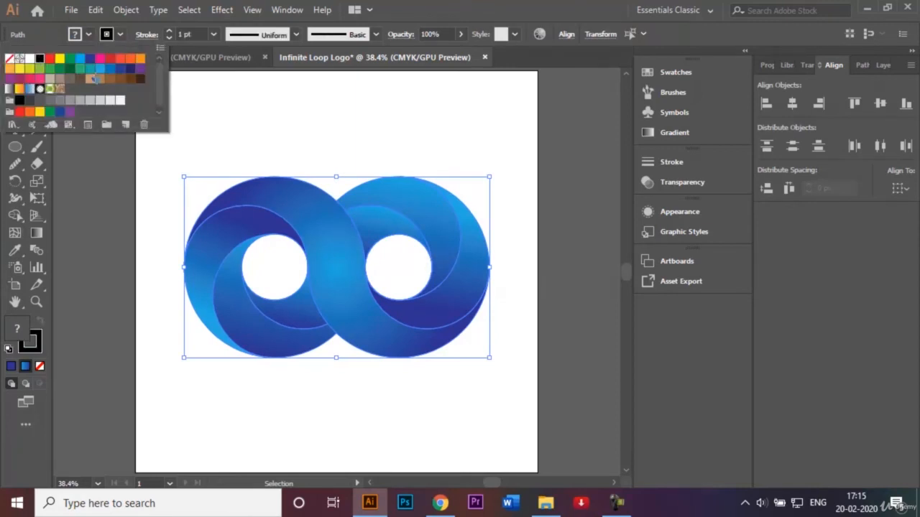
{"action": "right_click", "coordinate": [309, 135]}
{"action": "left_click", "coordinate": [262, 130]}
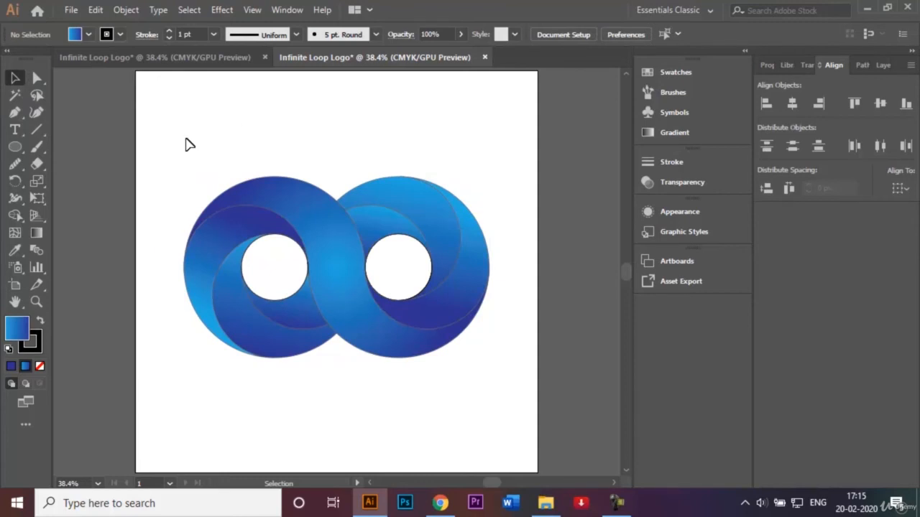
Set the stroke weight of the whole infinity logo to 2 pt, and deselect it
{"action": "left_click_drag", "start_coordinate": [187, 144], "coordinate": [501, 399]}
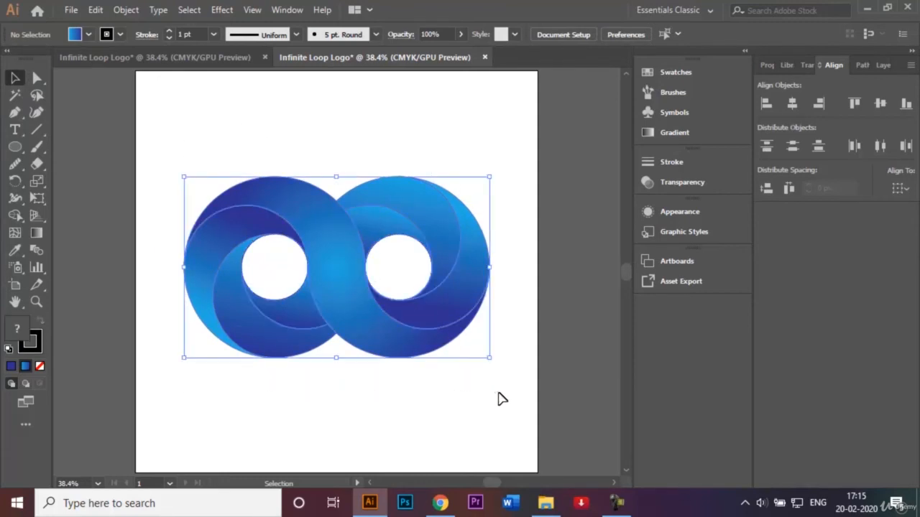
{"action": "left_click", "coordinate": [214, 36]}
{"action": "left_click", "coordinate": [224, 115]}
{"action": "left_click", "coordinate": [405, 127]}
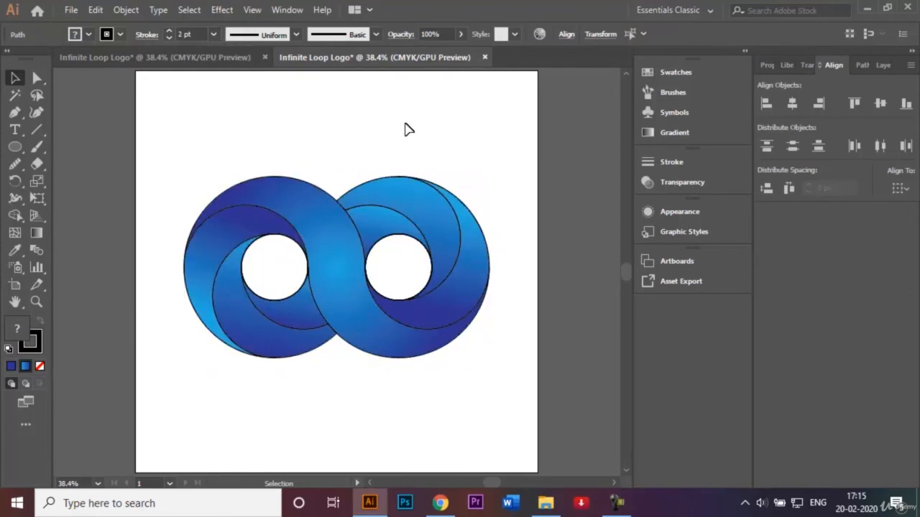
Apply a Multiply drop shadow with 75% opacity, 7 px X and Y offsets and 5 px blur to the whole infinity logo, and deselect it
{"action": "left_click", "coordinate": [131, 59]}
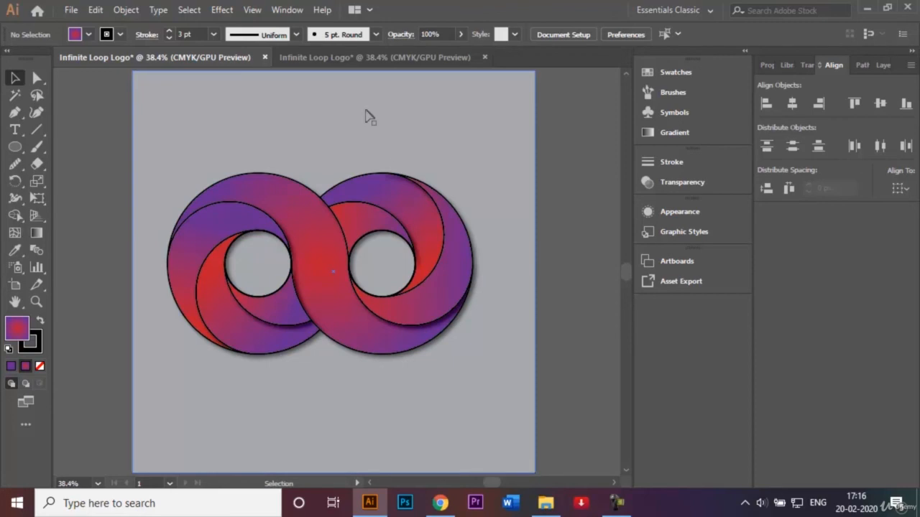
{"action": "left_click", "coordinate": [350, 57]}
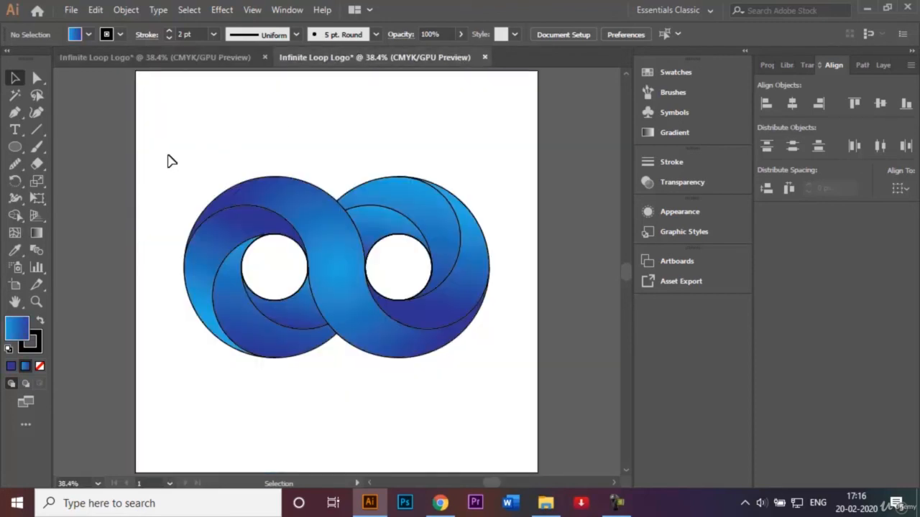
{"action": "left_click_drag", "start_coordinate": [168, 155], "coordinate": [517, 400]}
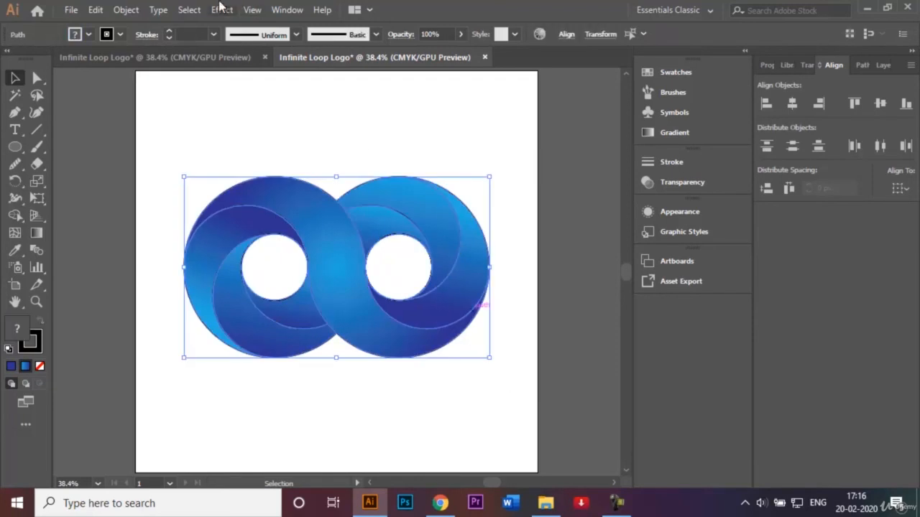
{"action": "left_click", "coordinate": [221, 12]}
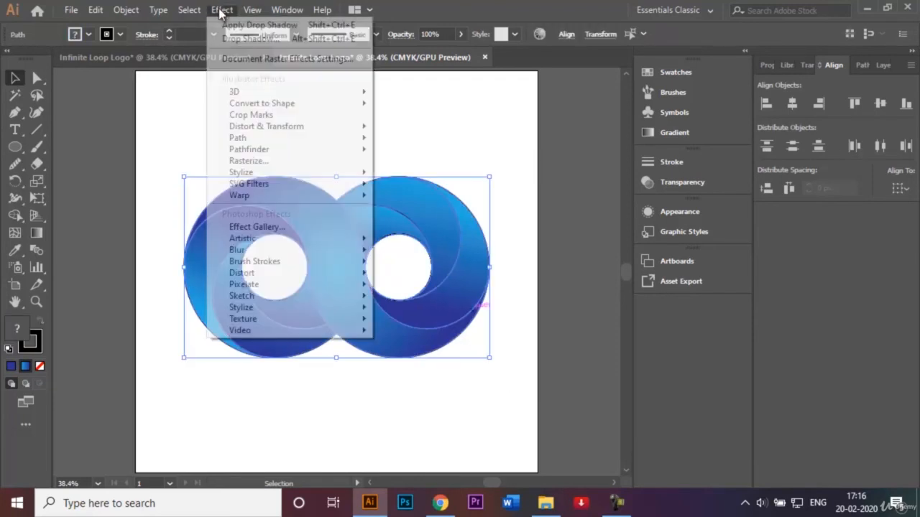
{"action": "mouse_move", "coordinate": [303, 176]}
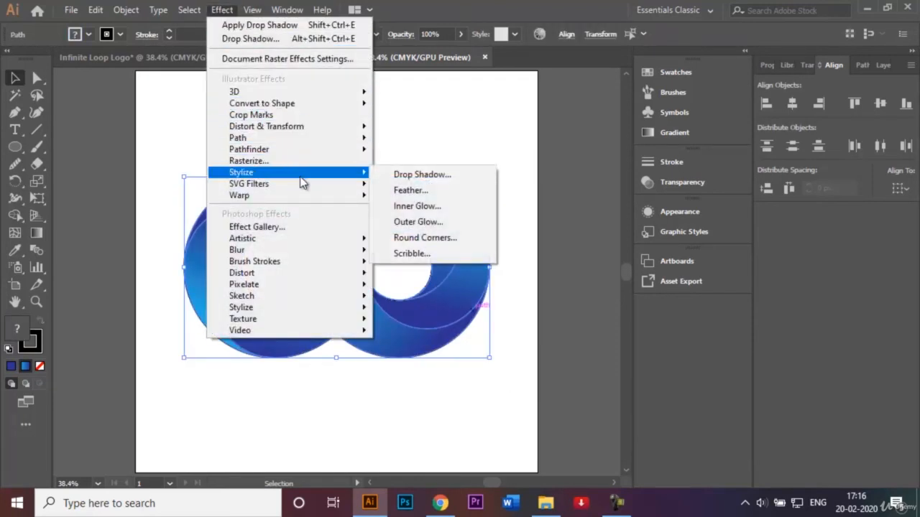
{"action": "left_click", "coordinate": [405, 180]}
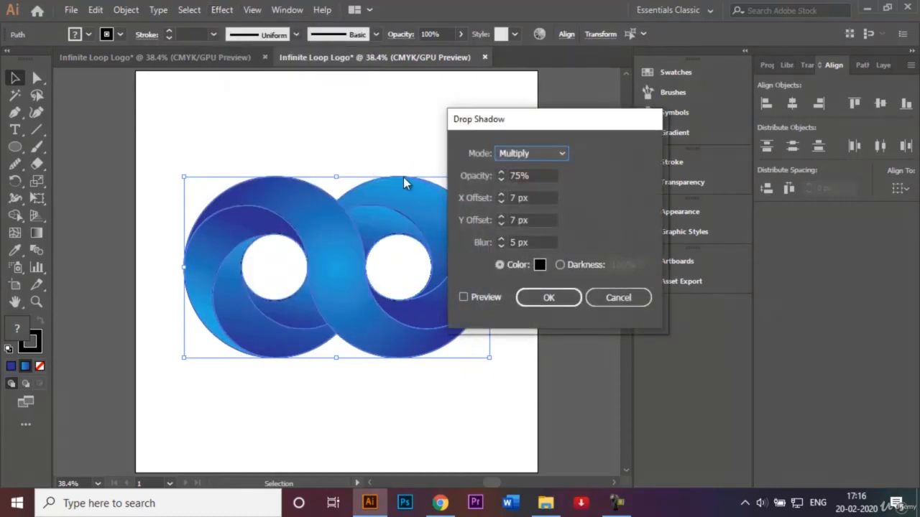
{"action": "left_click_drag", "start_coordinate": [546, 133], "coordinate": [600, 107]}
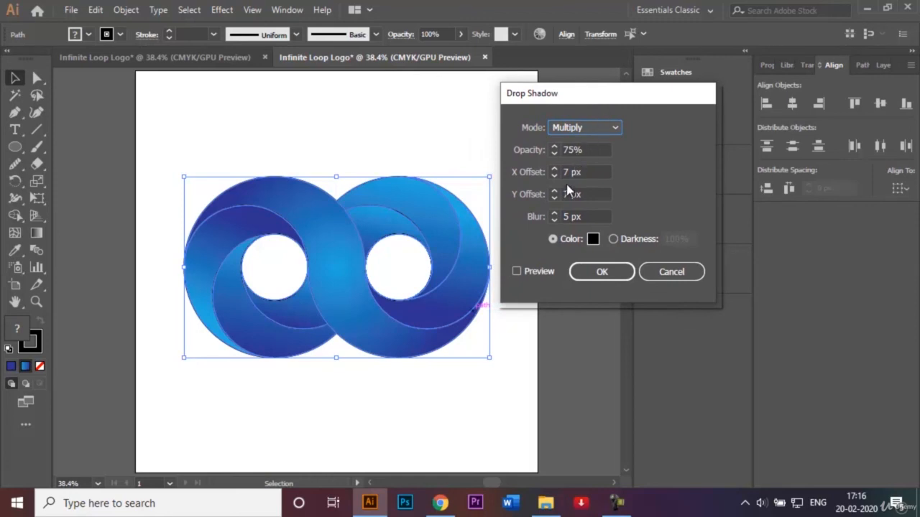
{"action": "left_click", "coordinate": [518, 272]}
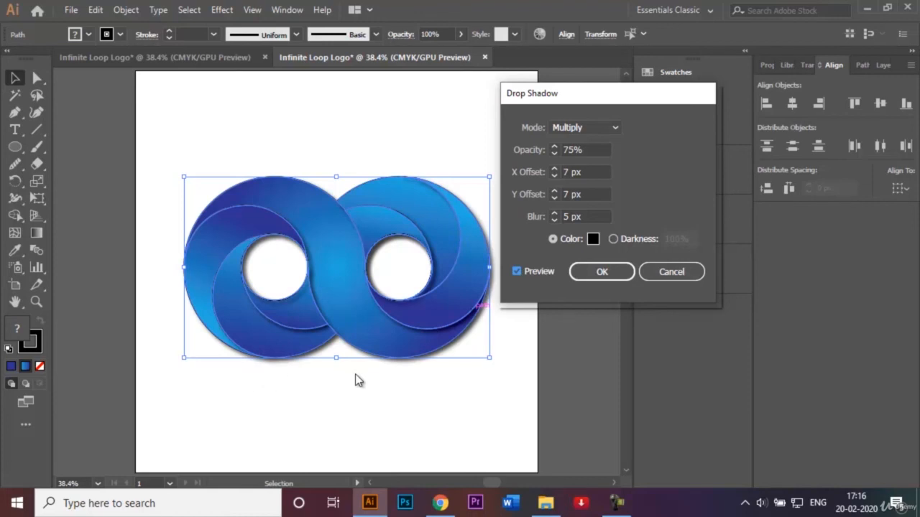
{"action": "left_click", "coordinate": [601, 275]}
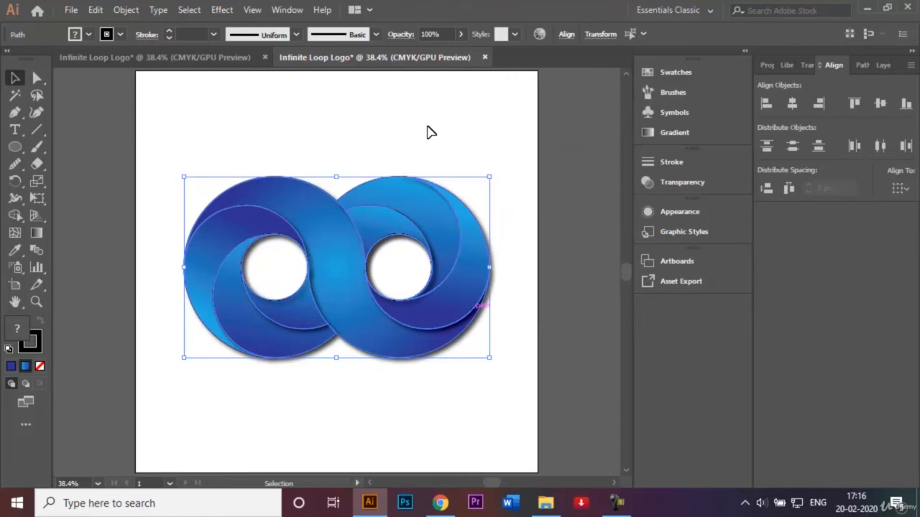
{"action": "left_click", "coordinate": [462, 148]}
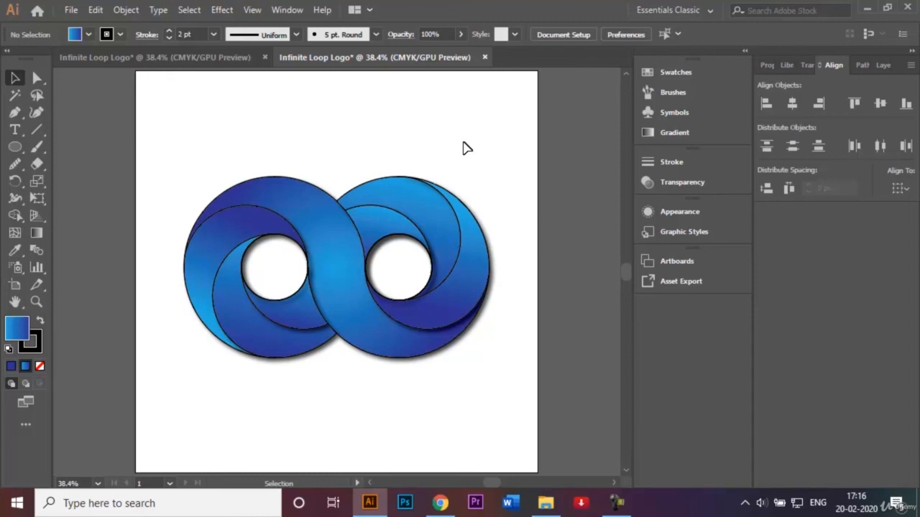
Save the document as Infinite Loop Logo.ai in the Logos folder, in Adobe Illustrator format with the Illustrator CC version
{"action": "left_click", "coordinate": [71, 11]}
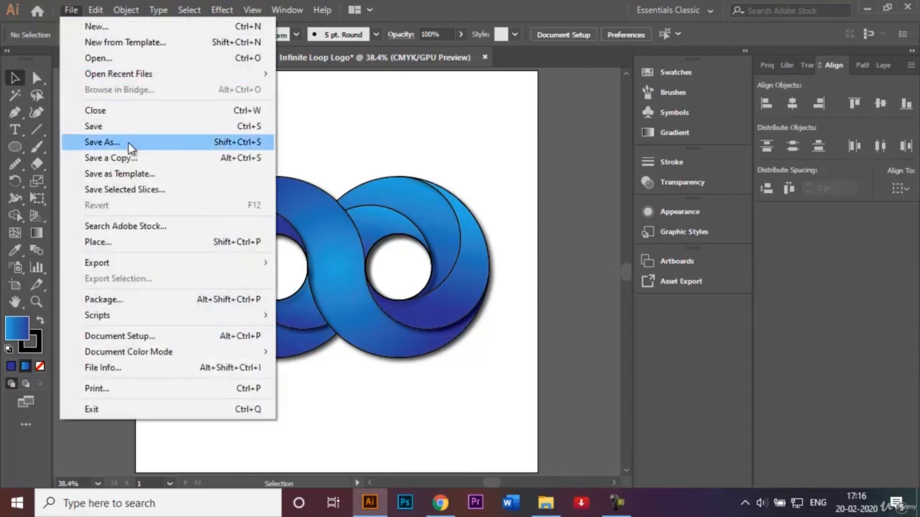
{"action": "left_click", "coordinate": [128, 143]}
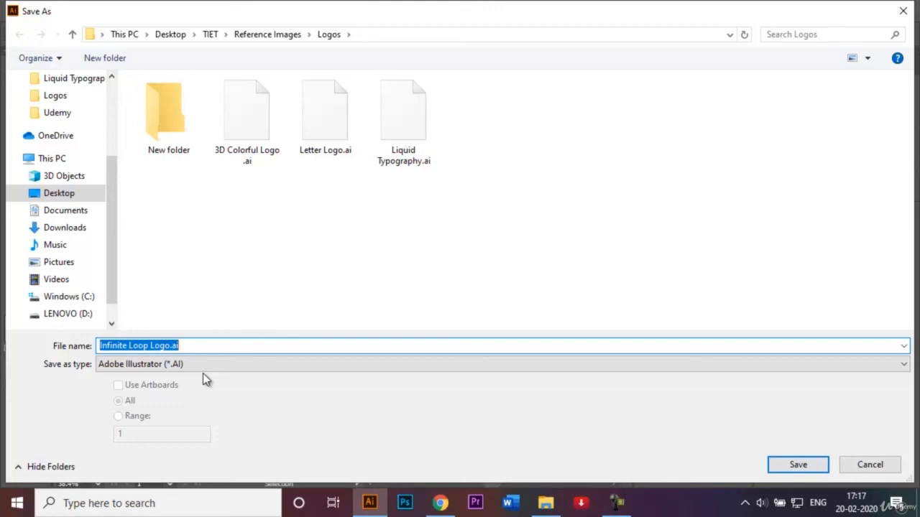
{"action": "left_click", "coordinate": [799, 465]}
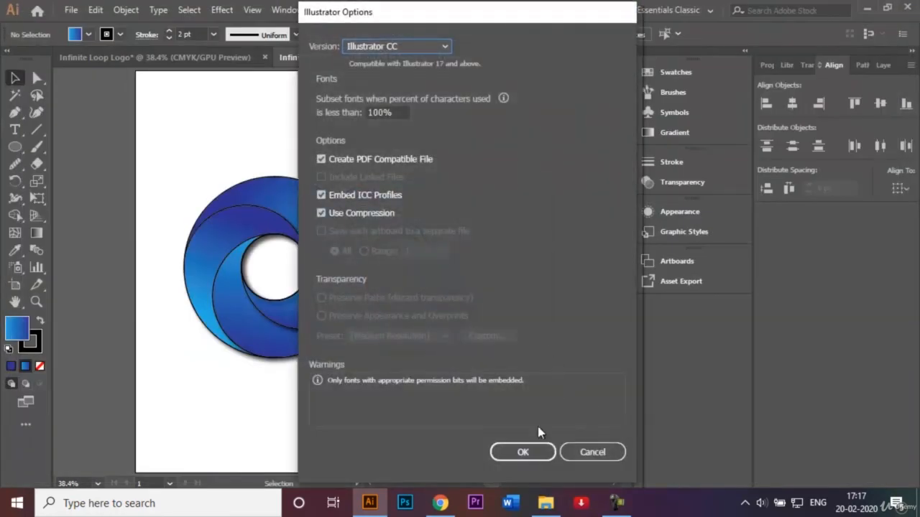
{"action": "left_click", "coordinate": [531, 453]}
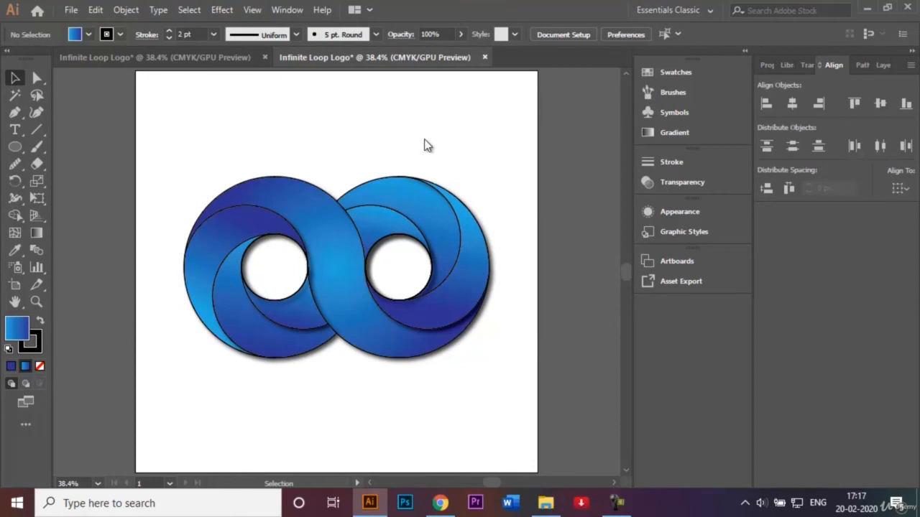